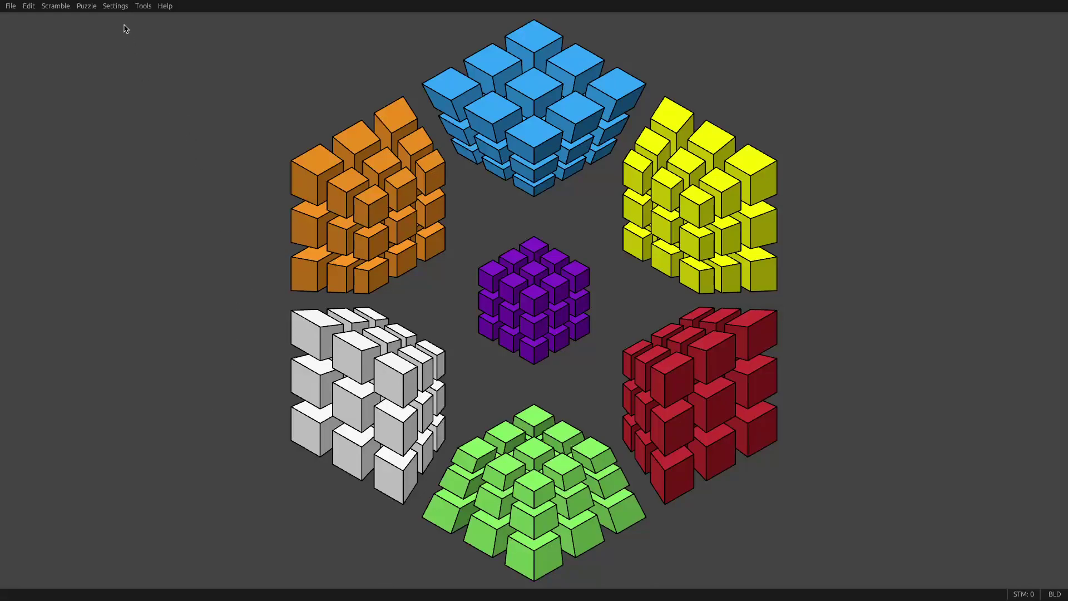
- Check the Settings menu, tilt the 4D puzzle, then bring up the Tools menu
left_click(116, 6)
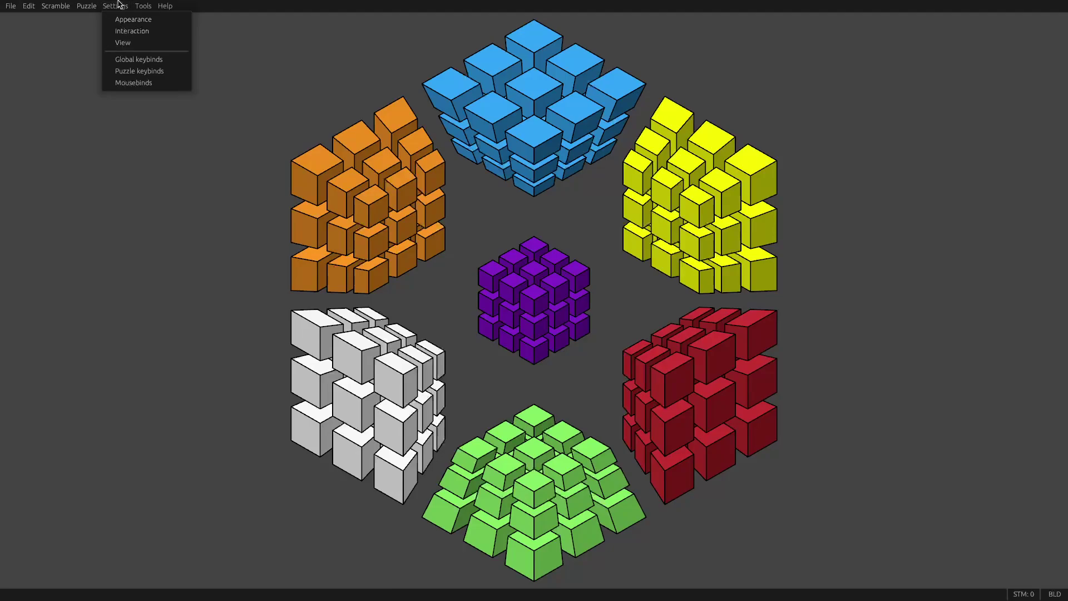
left_click_drag(271, 54, 279, 54)
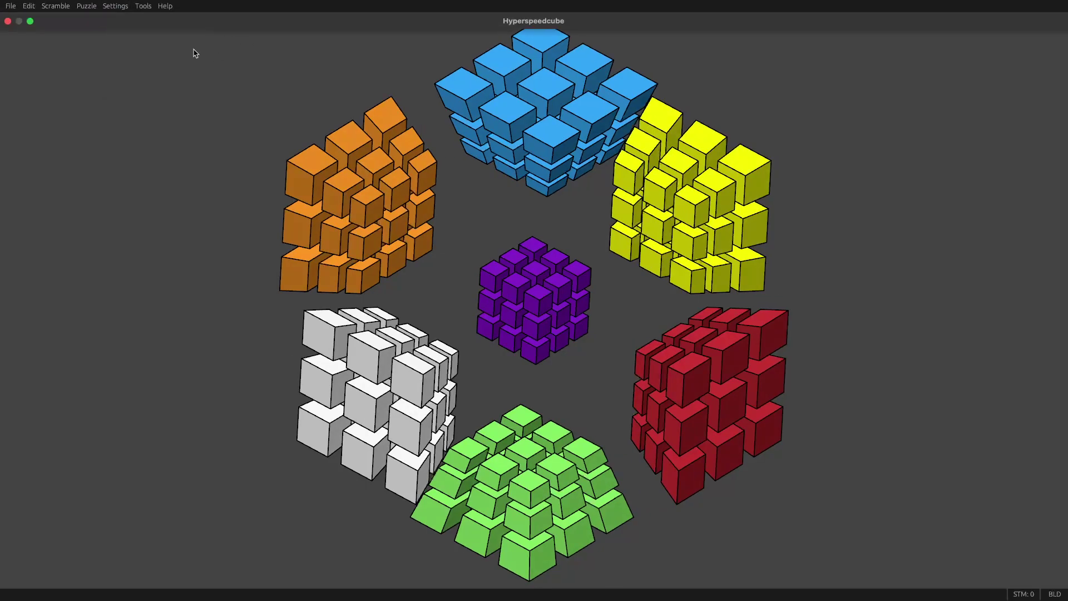
left_click_drag(196, 54, 190, 67)
left_click(143, 5)
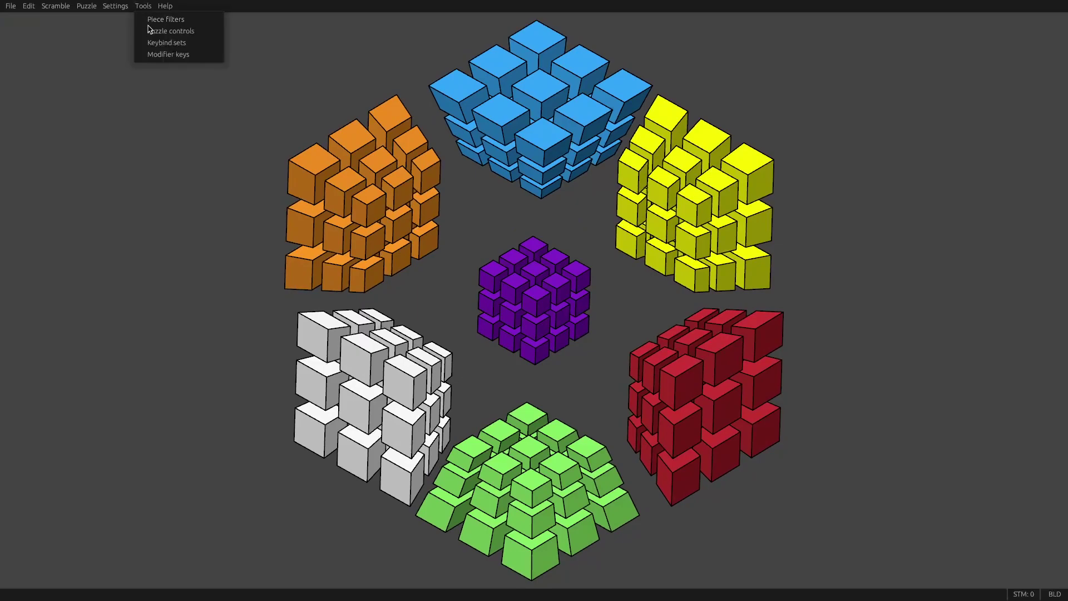
- Open the Piece filters panel and expand its Types and Colors groups
left_click(162, 20)
left_click(192, 111)
key("space")
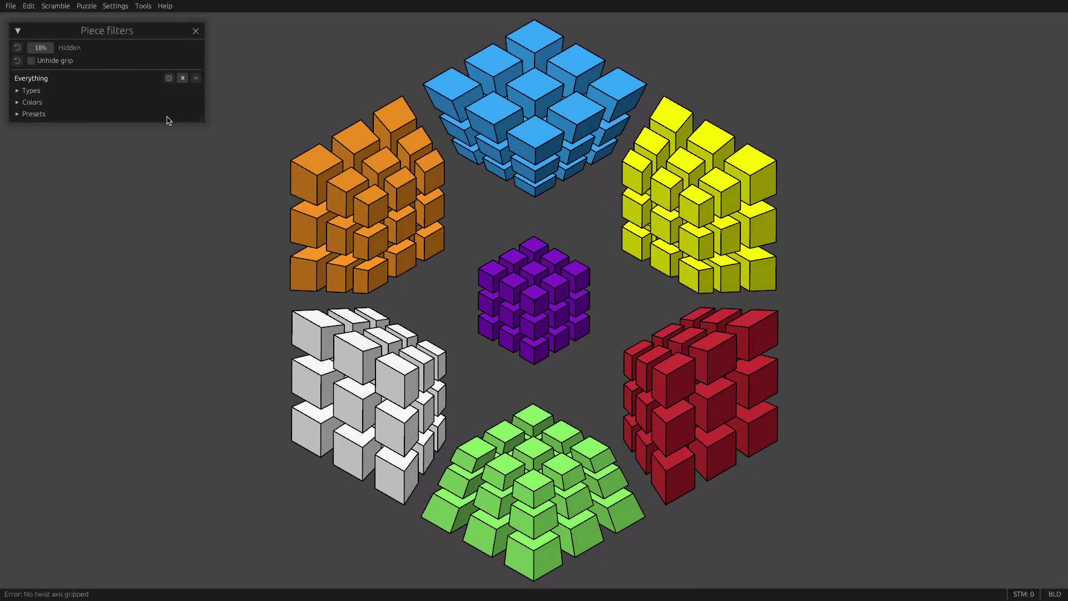
left_click(31, 91)
left_click(46, 157)
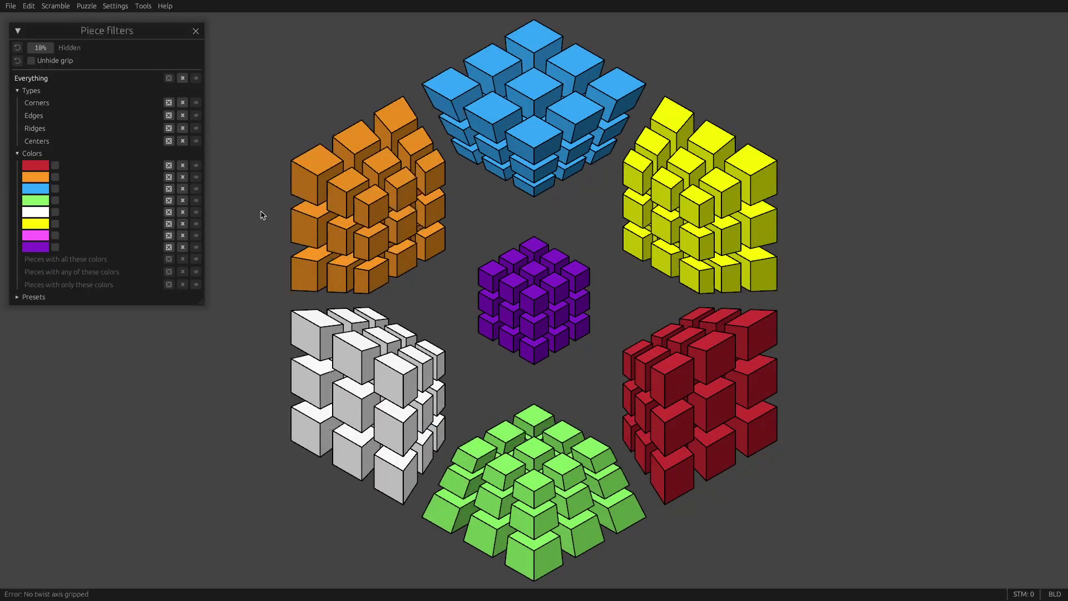
- Try the Corners and Centers type filters, hiding then restoring corners and toggling centres
left_click(43, 104)
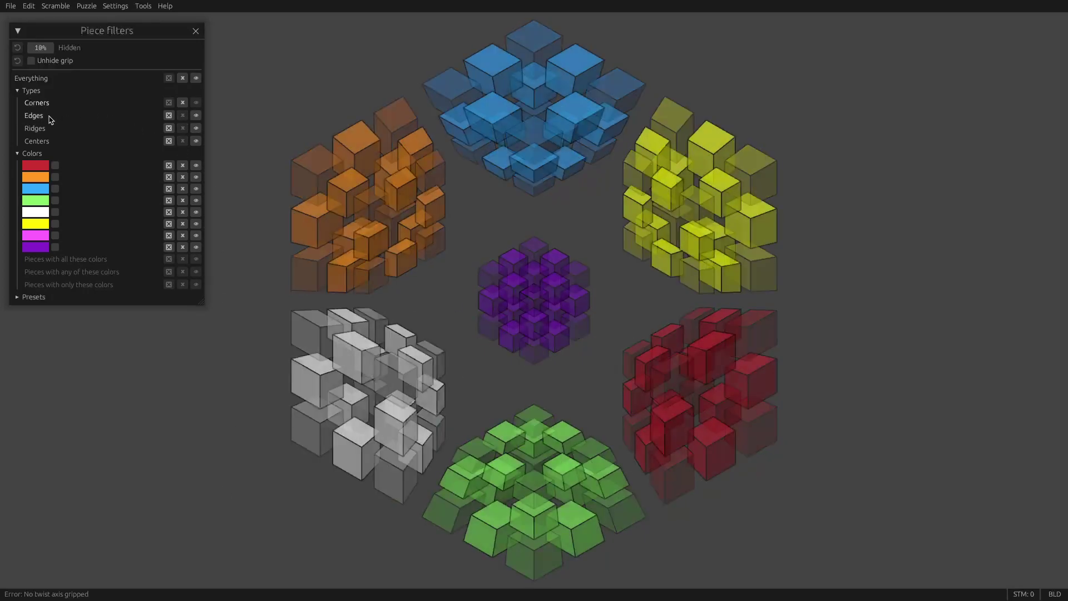
left_click(47, 141)
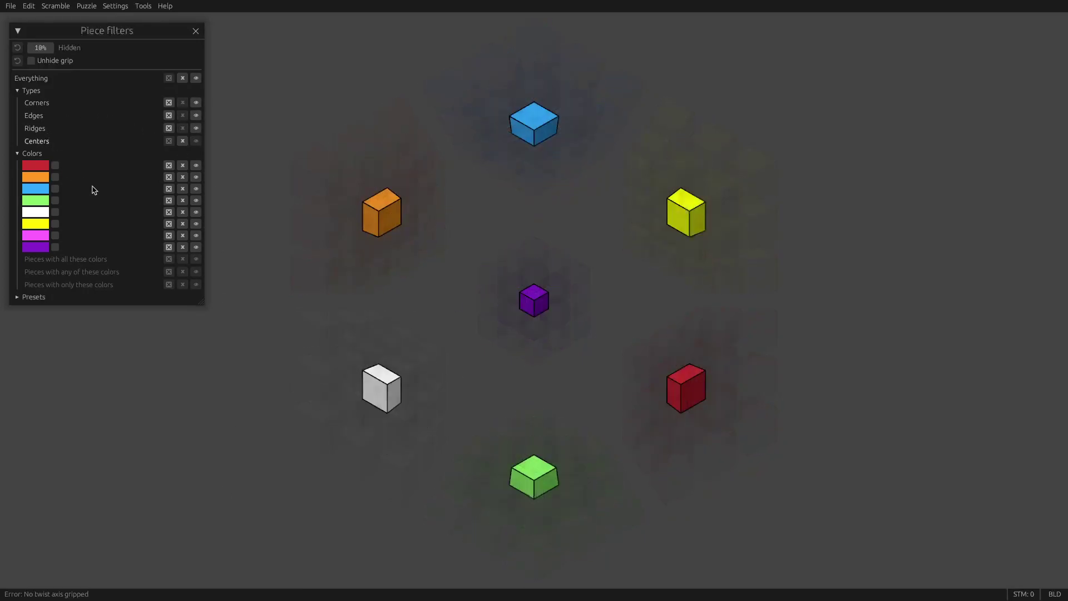
left_click(33, 75)
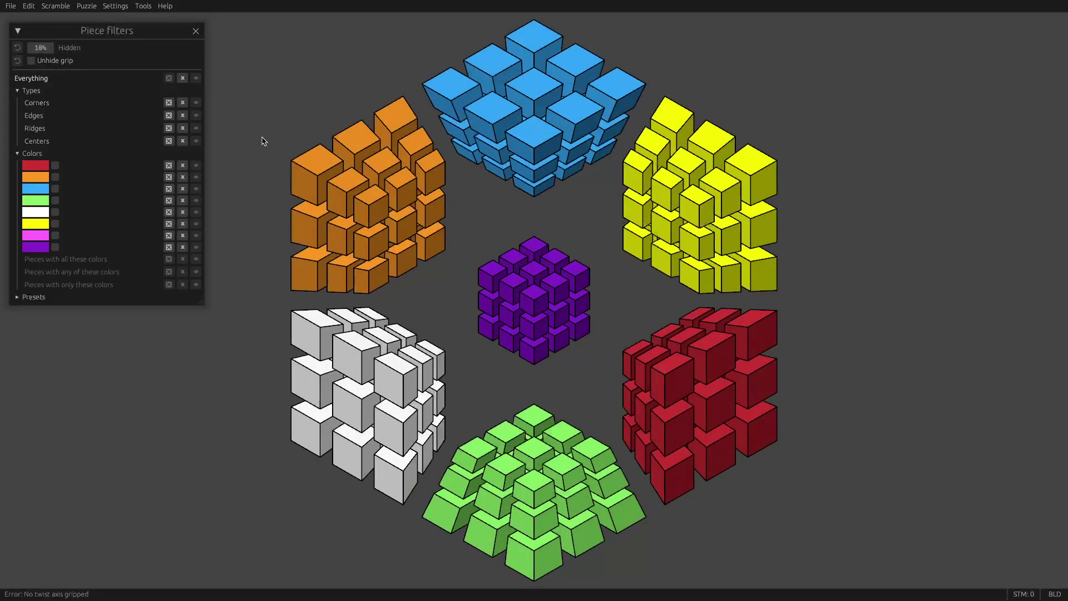
left_click(183, 102)
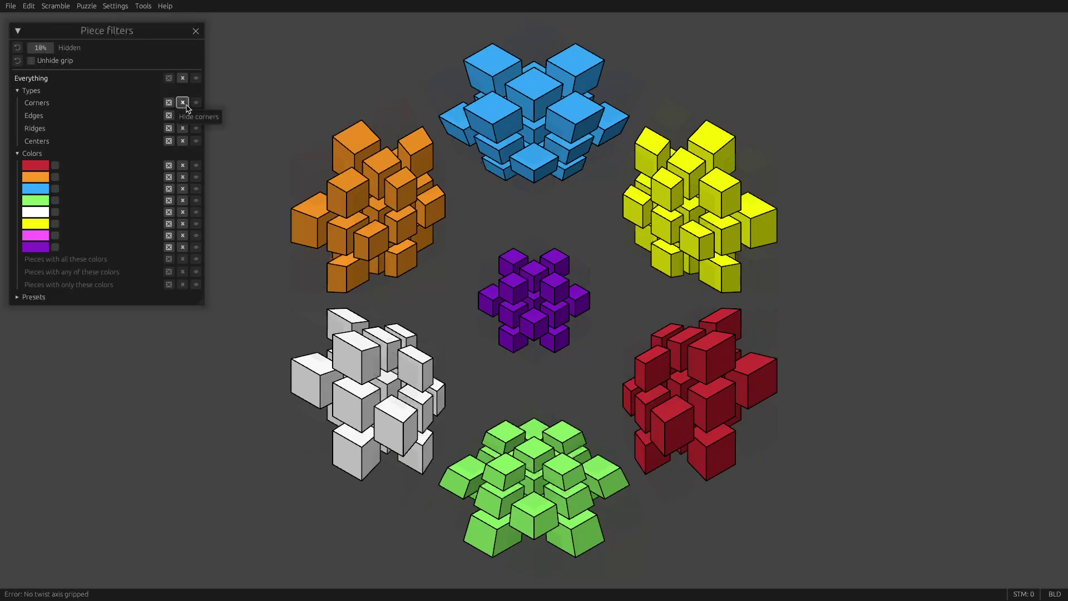
left_click(195, 103)
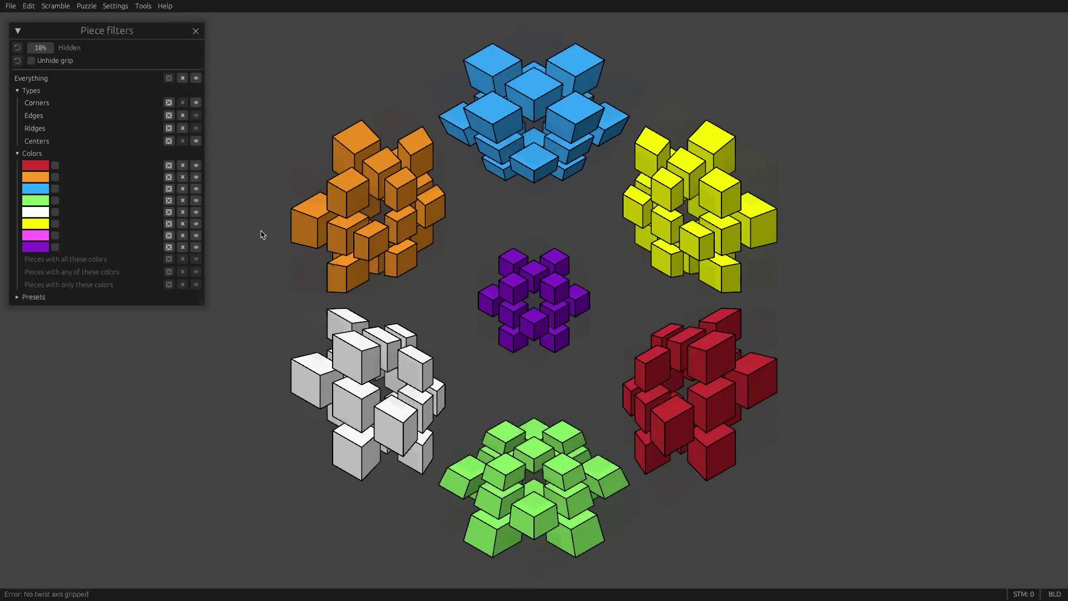
mouse_move(262, 234)
left_mouse_down()
mouse_move(311, 263)
mouse_move(269, 245)
mouse_move(243, 250)
mouse_move(262, 234)
left_mouse_up()
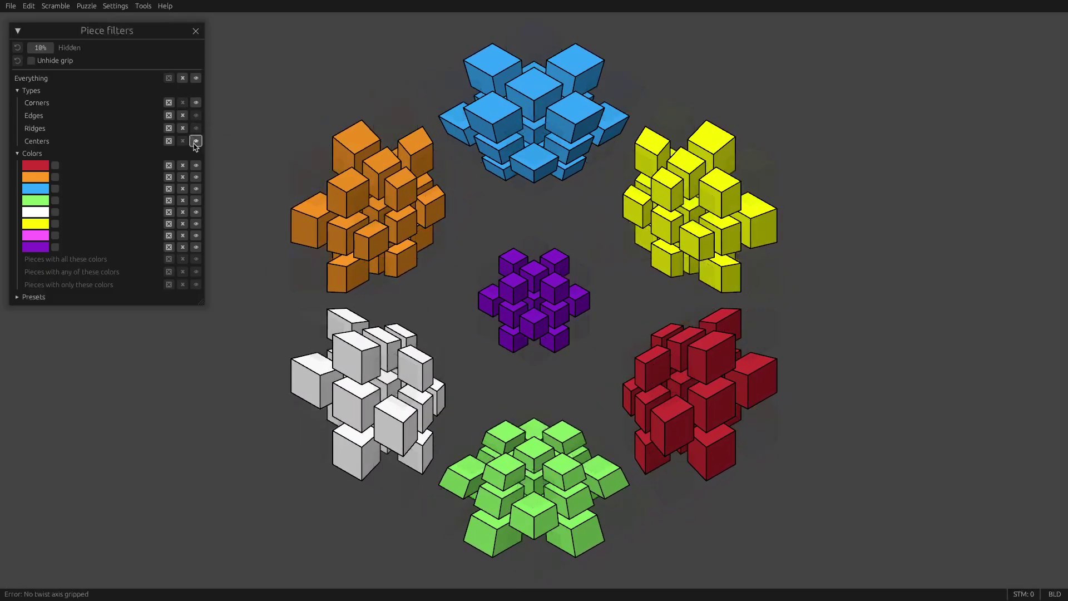
left_click(196, 142)
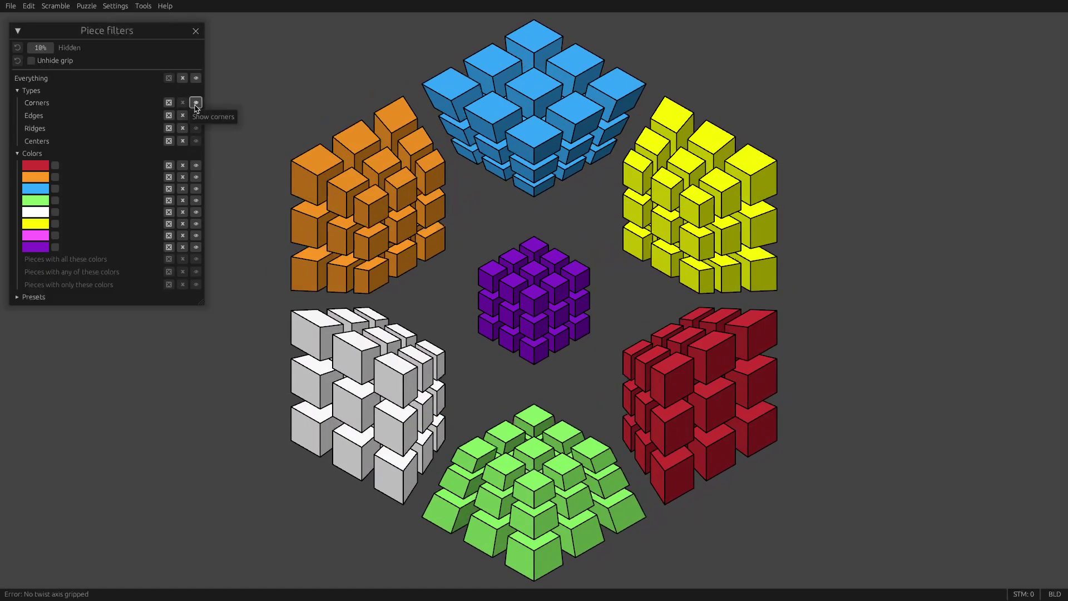
- Hide every piece, test and undo a centre twist, then show the ridge pieces again
left_click(188, 82)
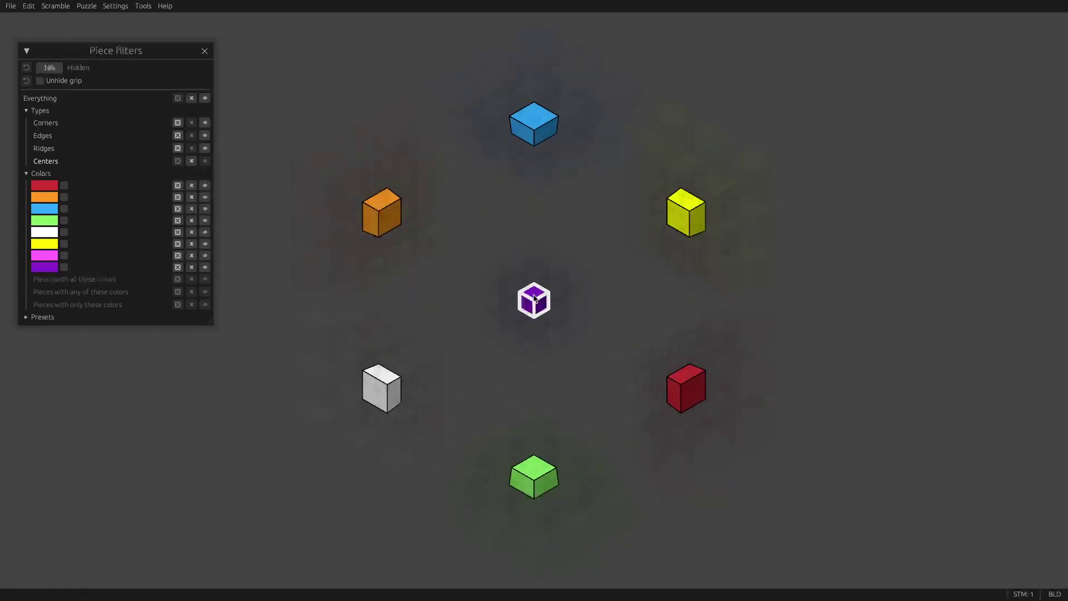
right_click(533, 300)
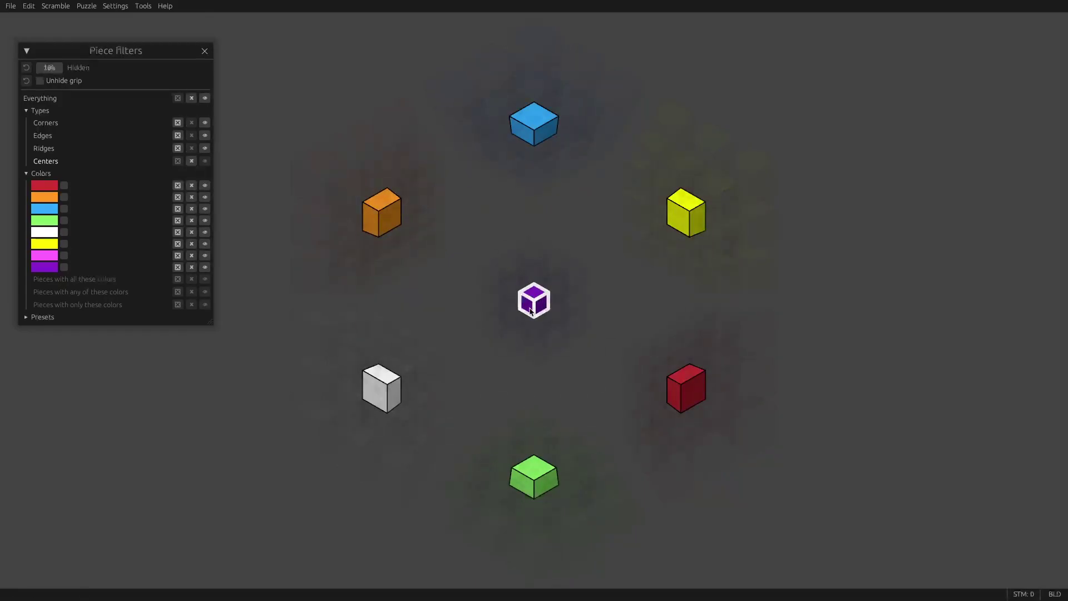
left_click(685, 380)
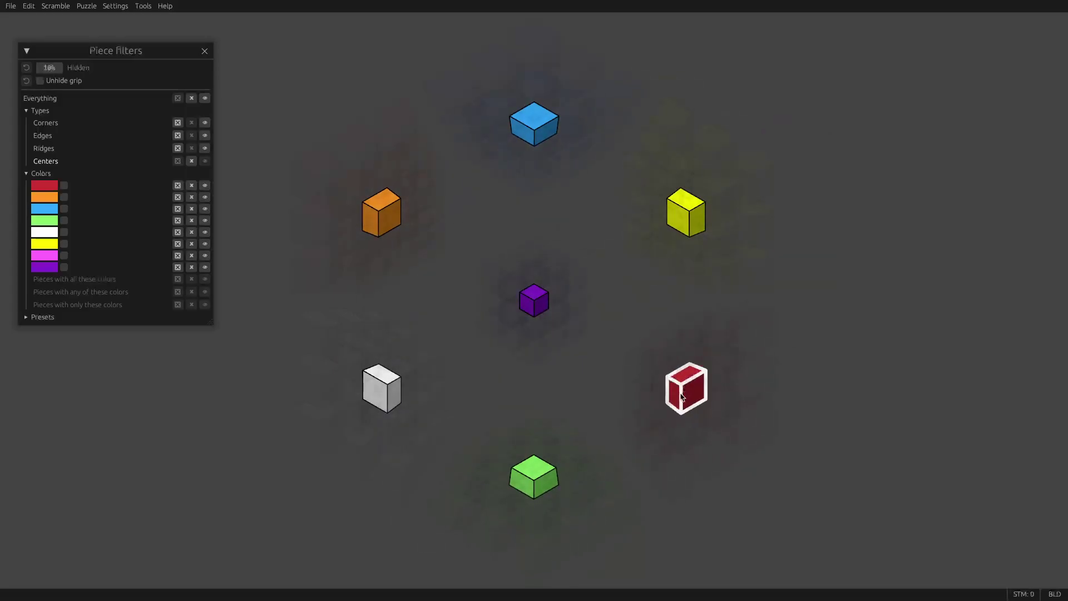
key("ctrl+z")
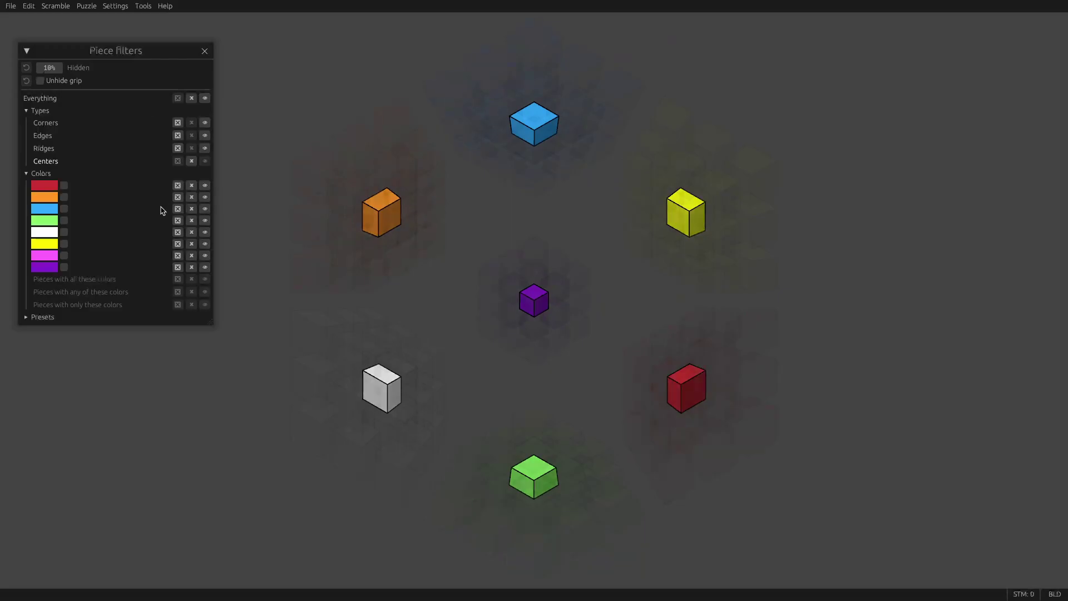
left_click(205, 148)
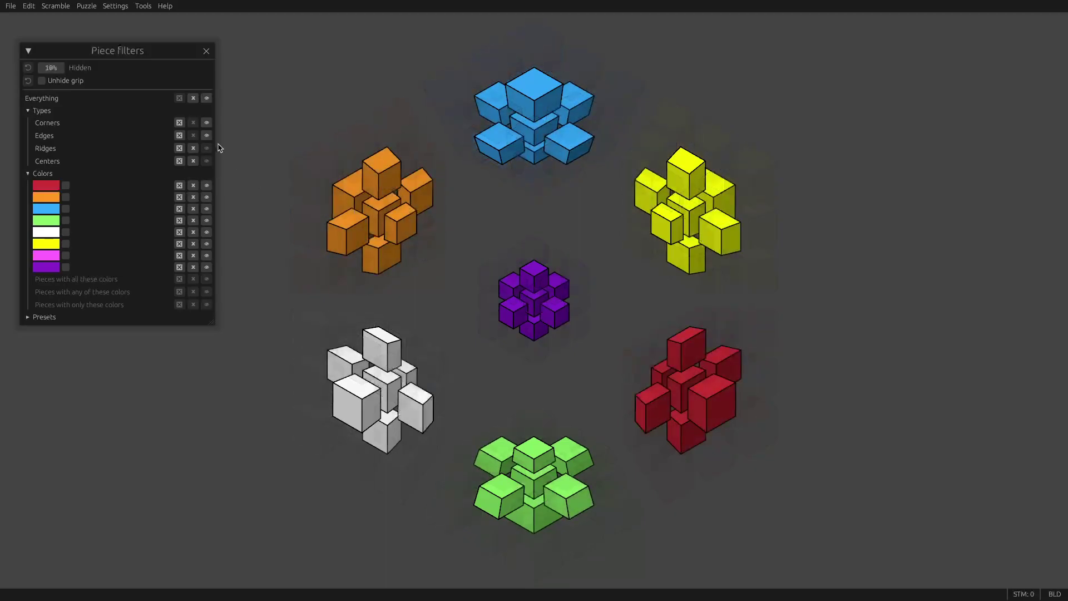
- Show all pieces, hide the red and orange pieces, and undo a whole-puzzle rotation
left_click(206, 98)
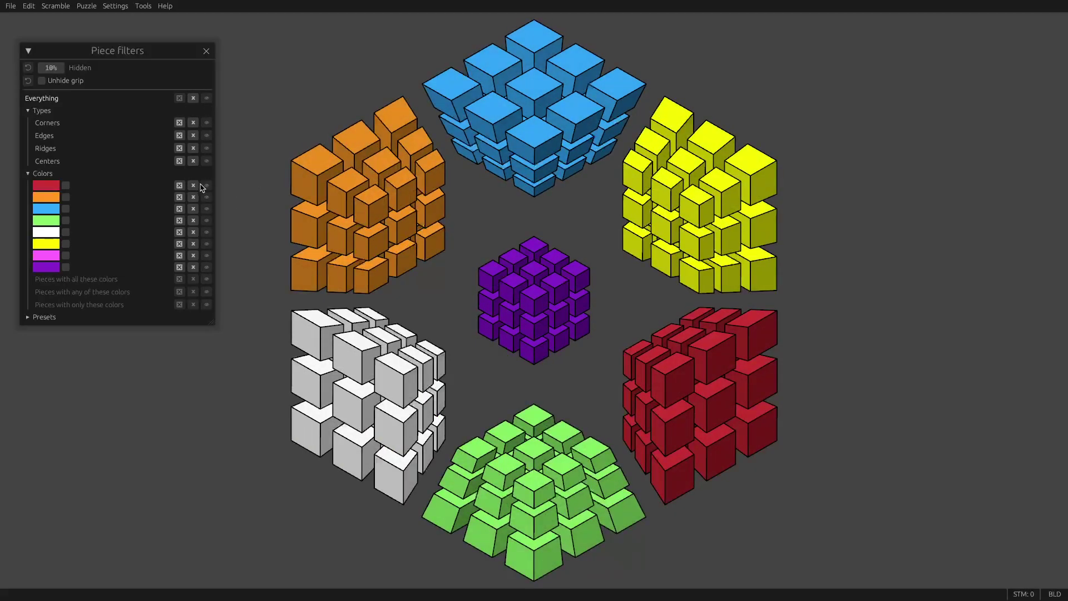
left_click(193, 186)
left_click(197, 188)
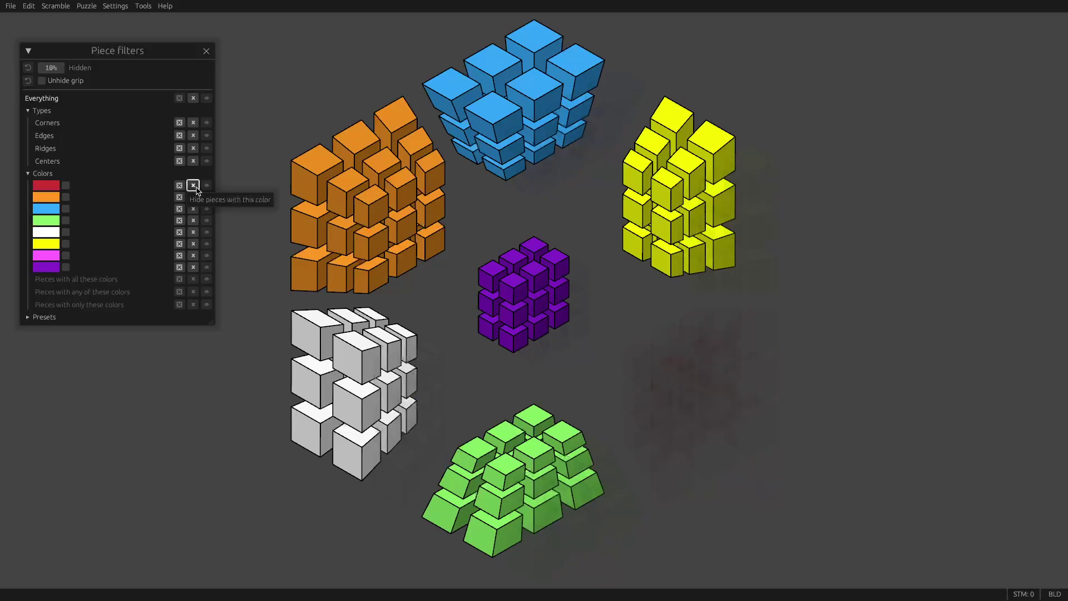
left_click(193, 198)
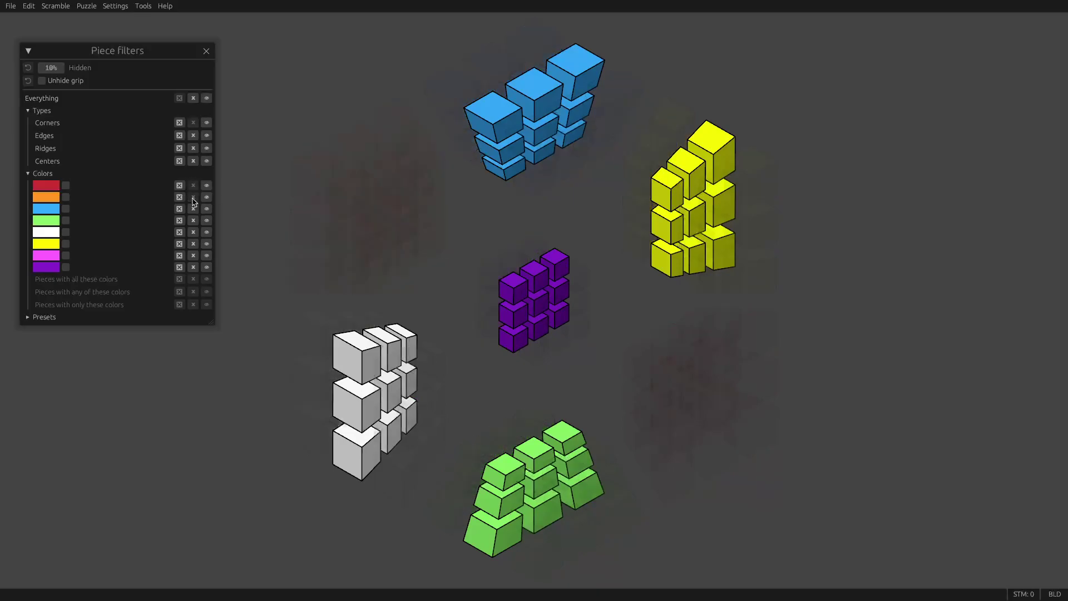
mouse_move(239, 247)
left_mouse_down()
mouse_move(298, 265)
mouse_move(243, 253)
left_mouse_up()
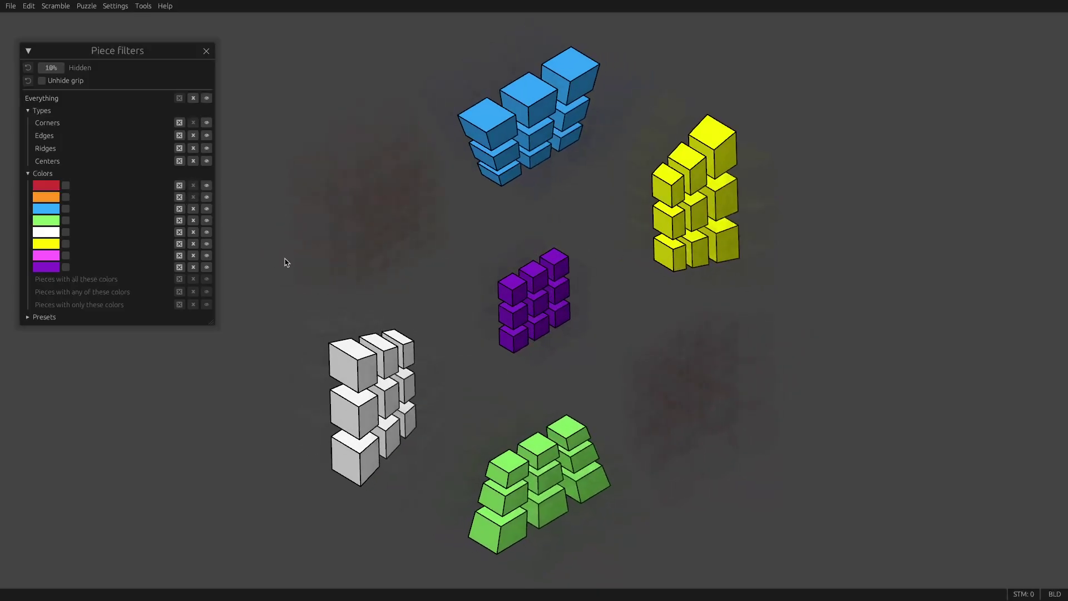
left_click_drag(305, 268, 317, 265)
key("space")
key("space")
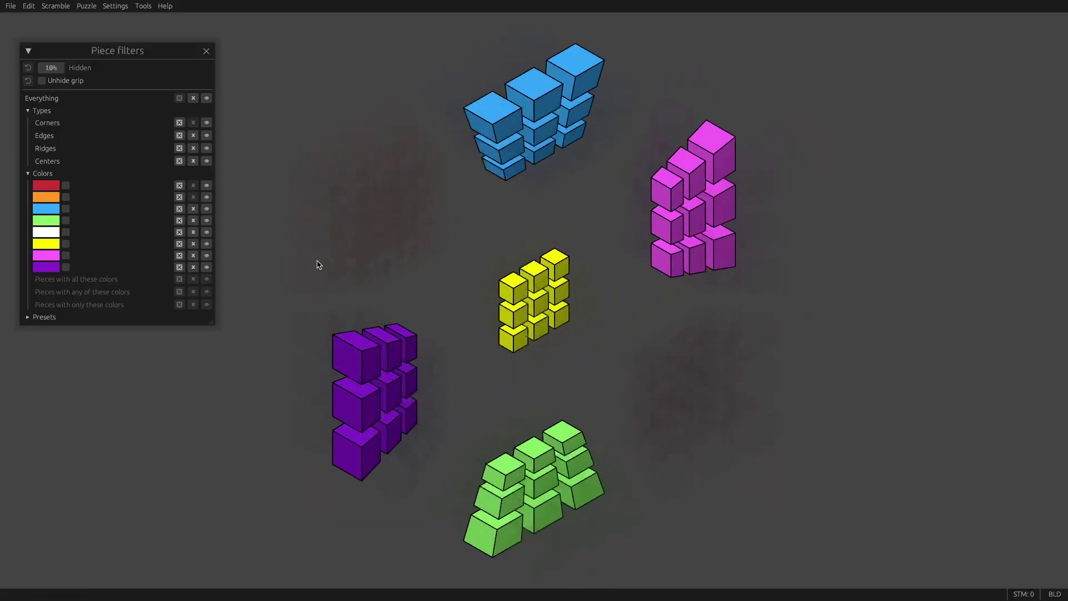
key("shift+x")
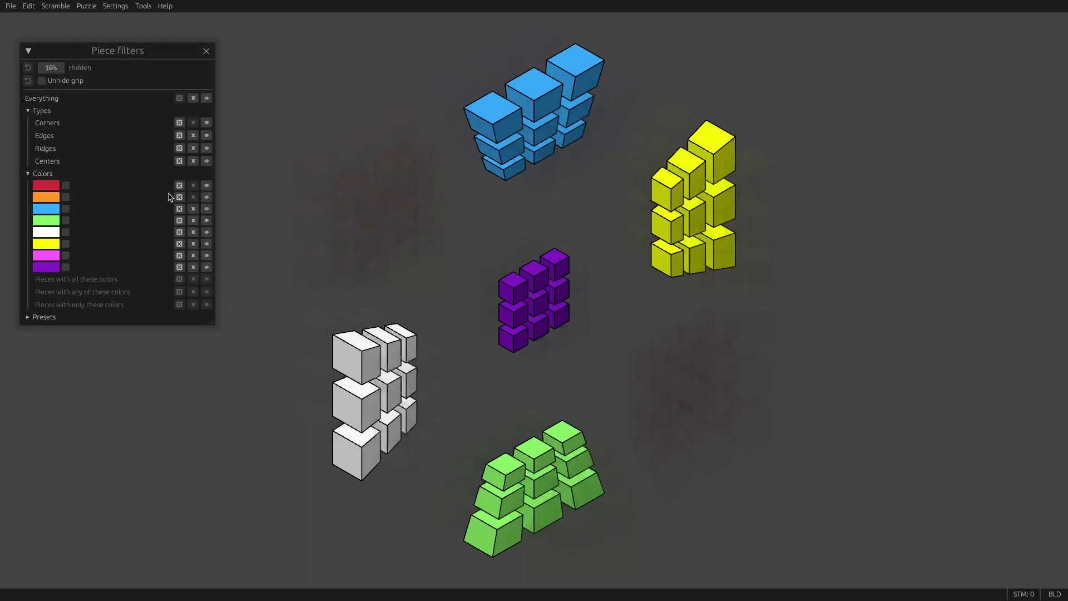
- Filter to blue-stickered pieces, show the yellow ones, and inspect the result
left_click(180, 208)
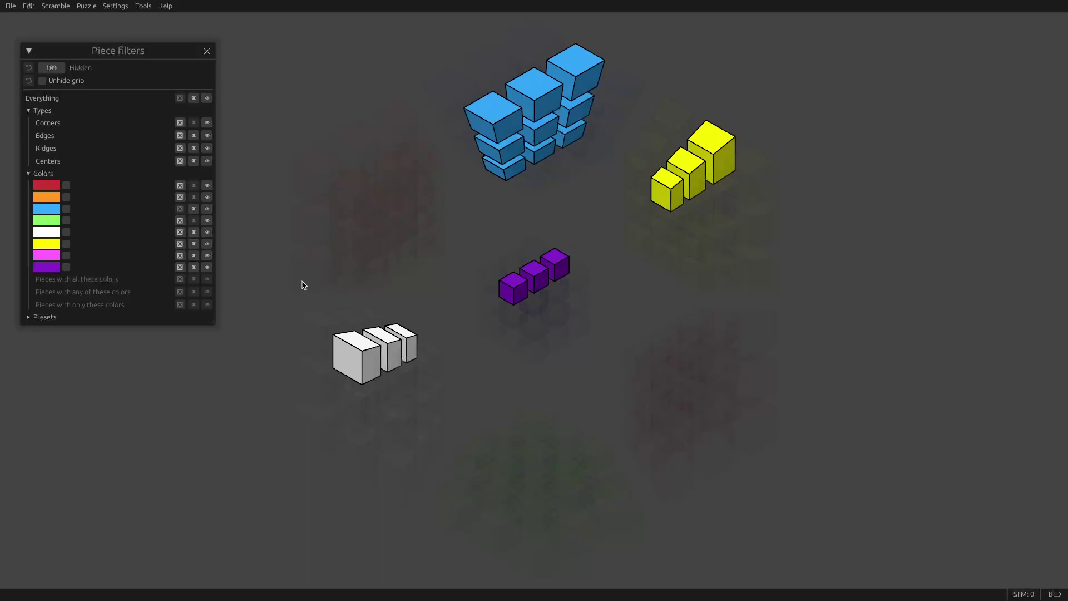
left_click(208, 244)
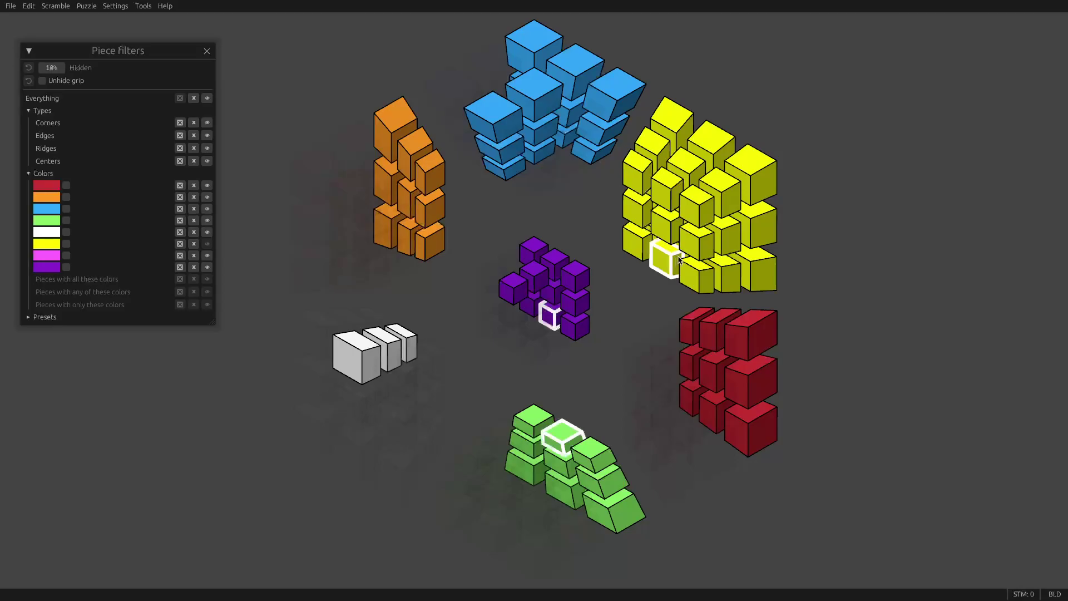
left_click_drag(840, 218, 877, 240)
key("space")
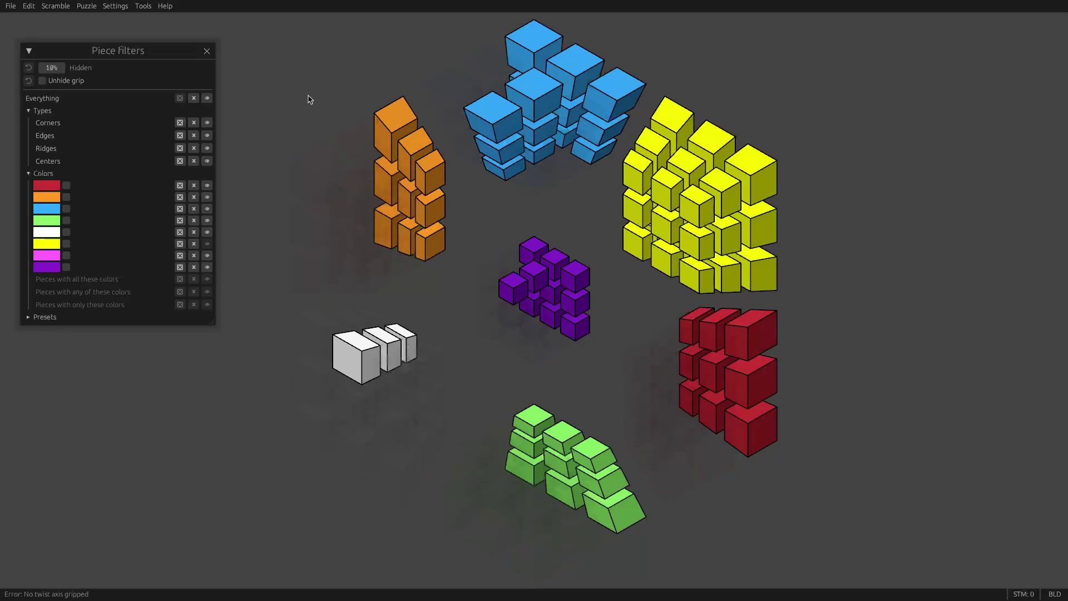
left_click(206, 97)
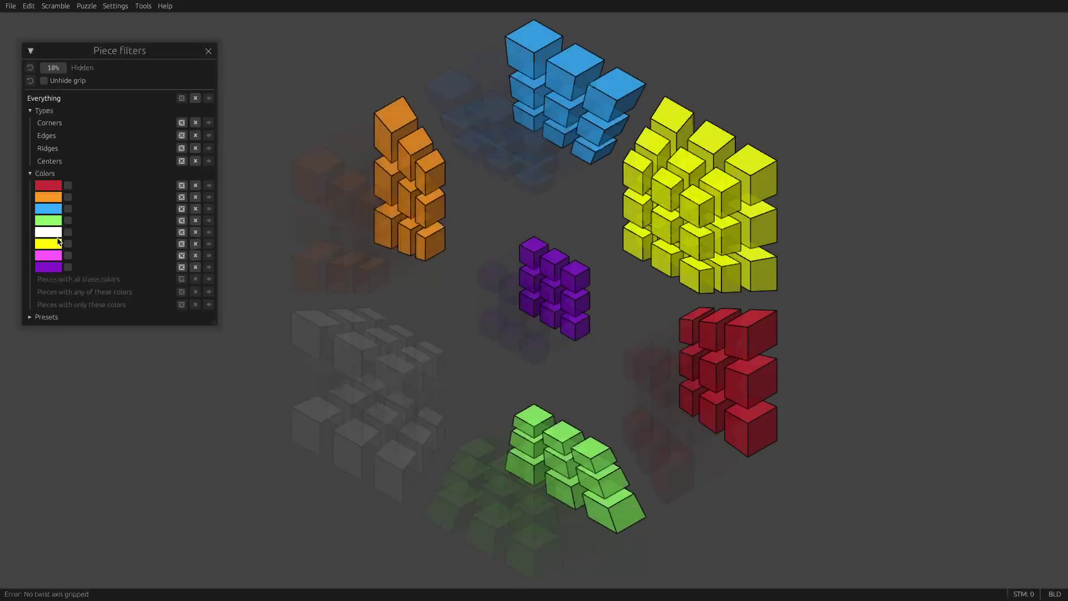
left_click(68, 185)
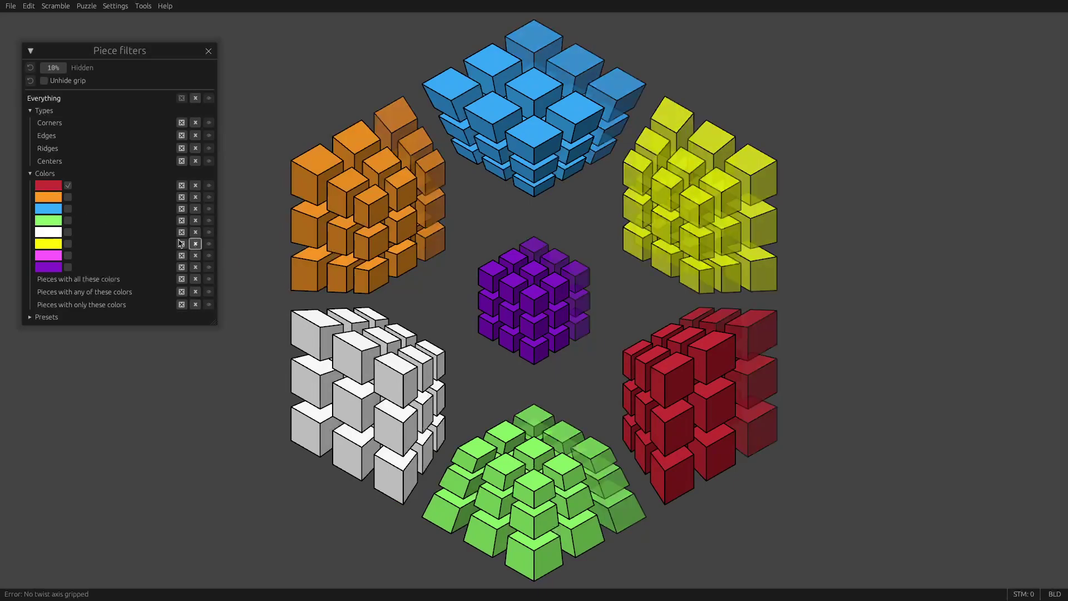
left_click(68, 220)
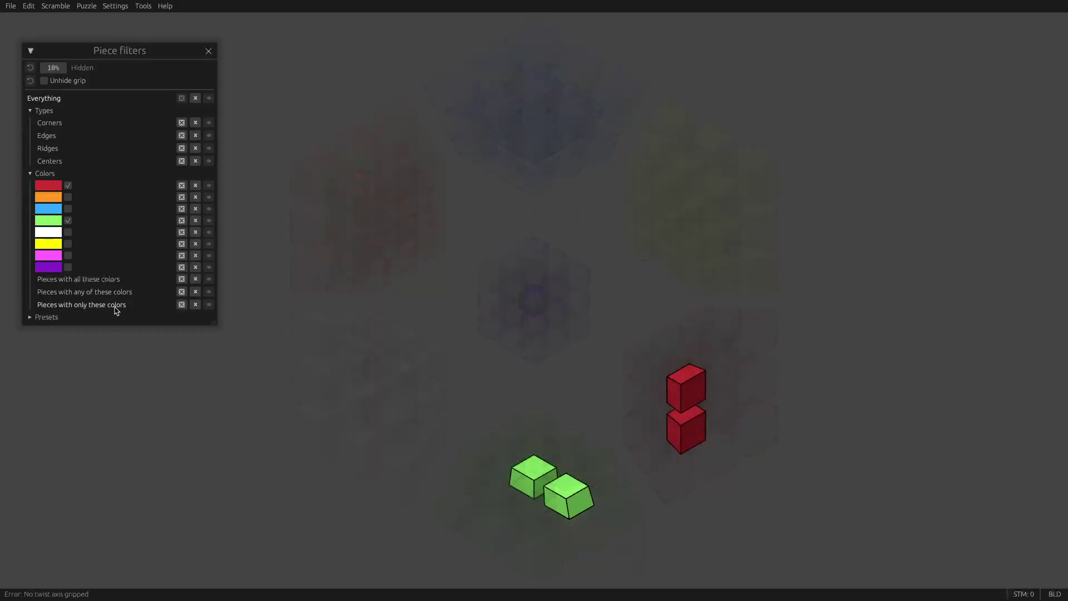
left_click(67, 220)
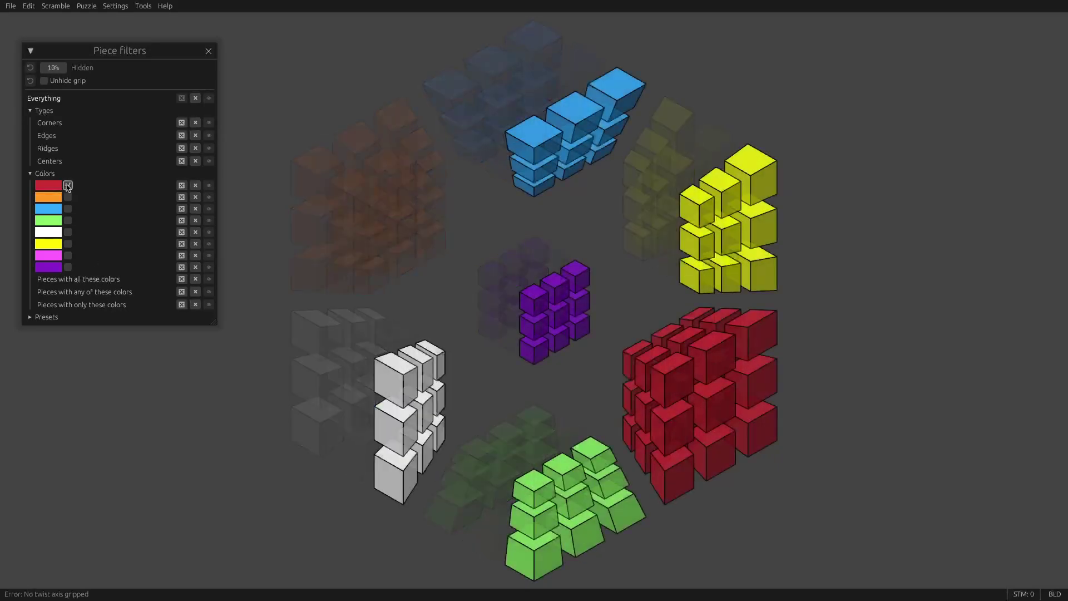
left_click(68, 185)
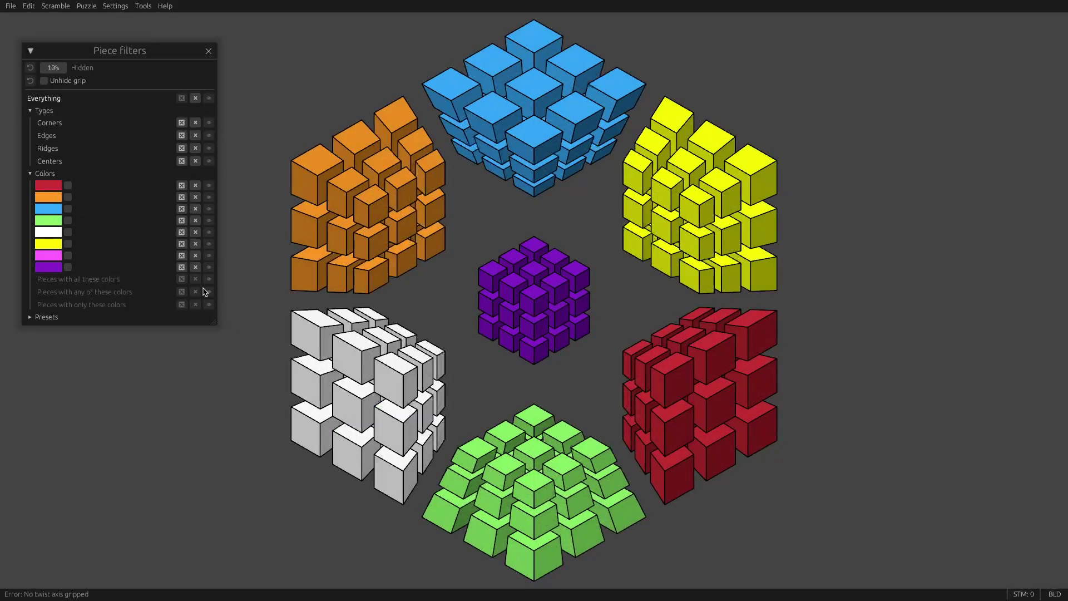
left_click(195, 267)
left_click(68, 185)
left_click(68, 220)
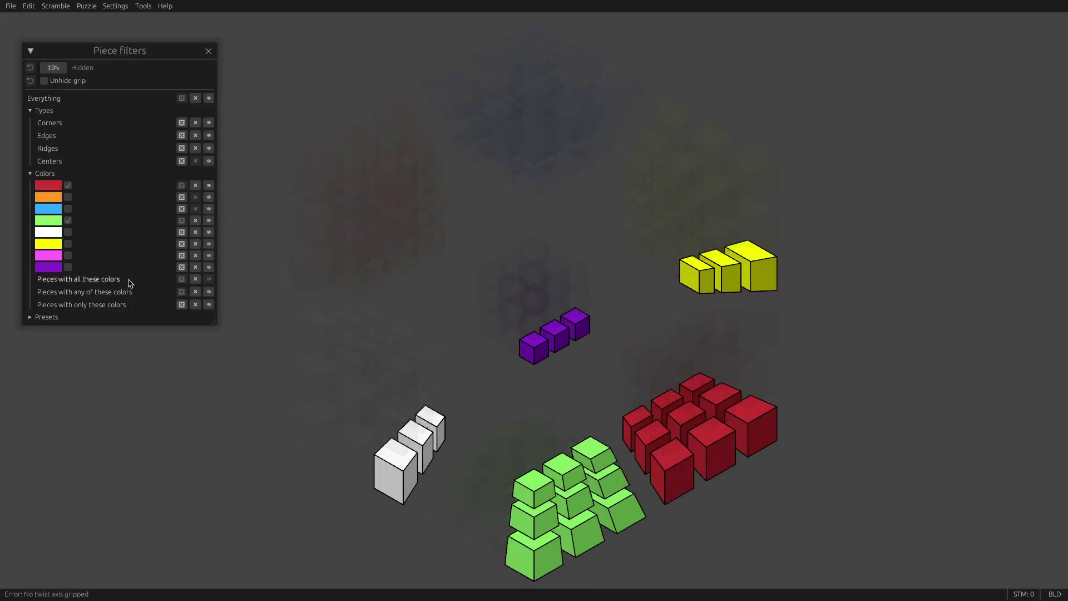
left_click(195, 267)
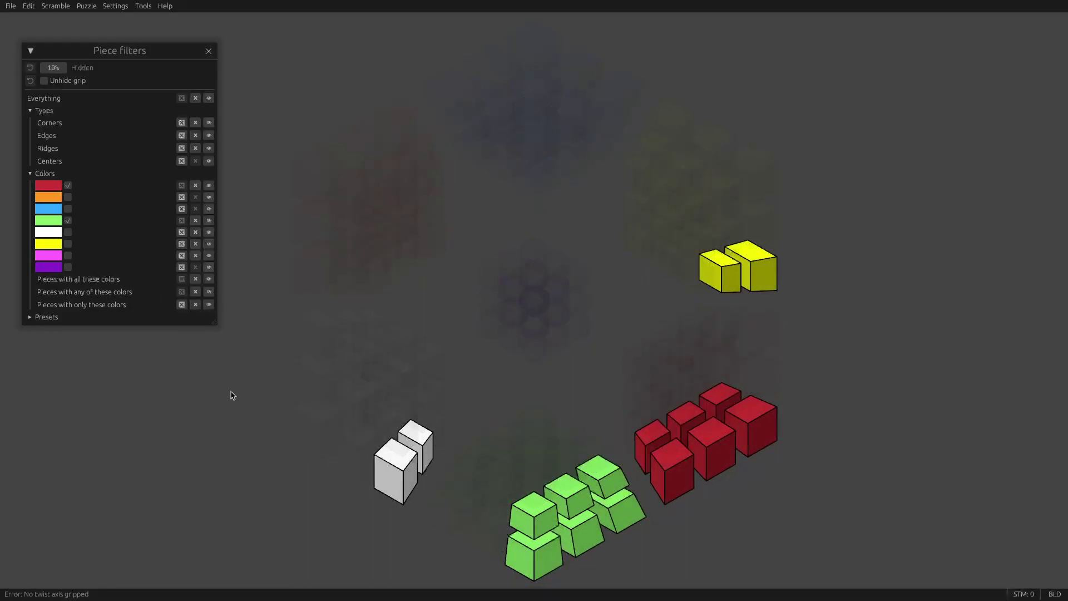
key("f")
key("space")
key("x")
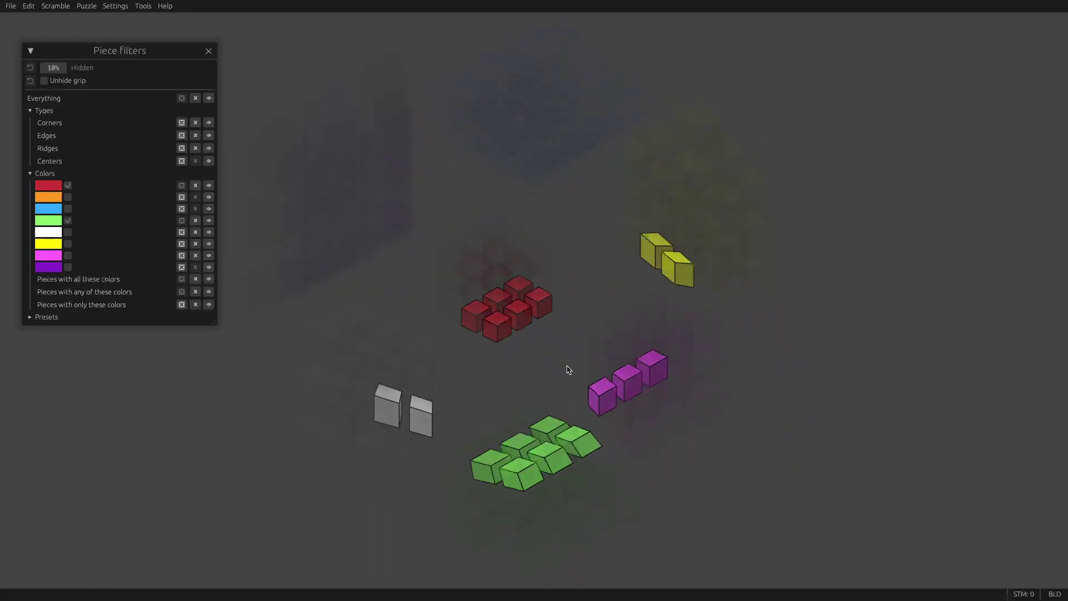
key("space")
key("space")
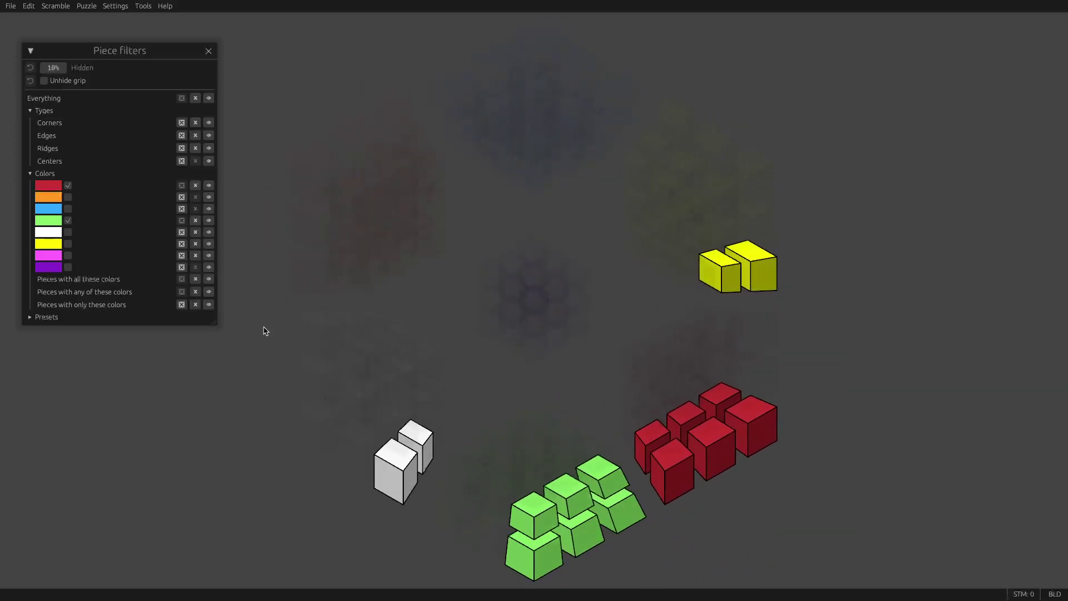
left_click(68, 185)
left_click(68, 220)
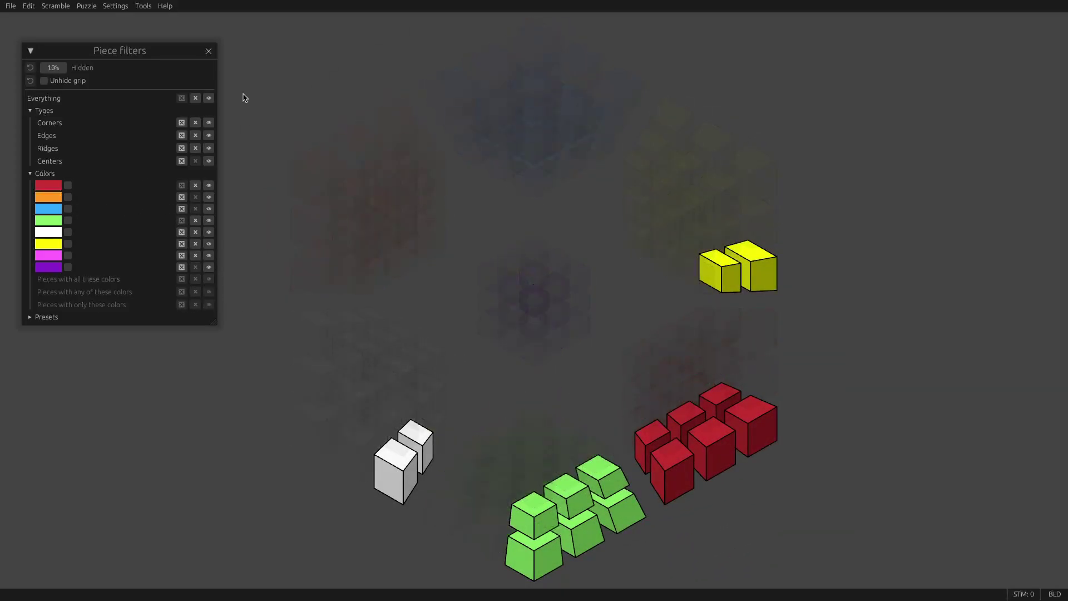
left_click(209, 98)
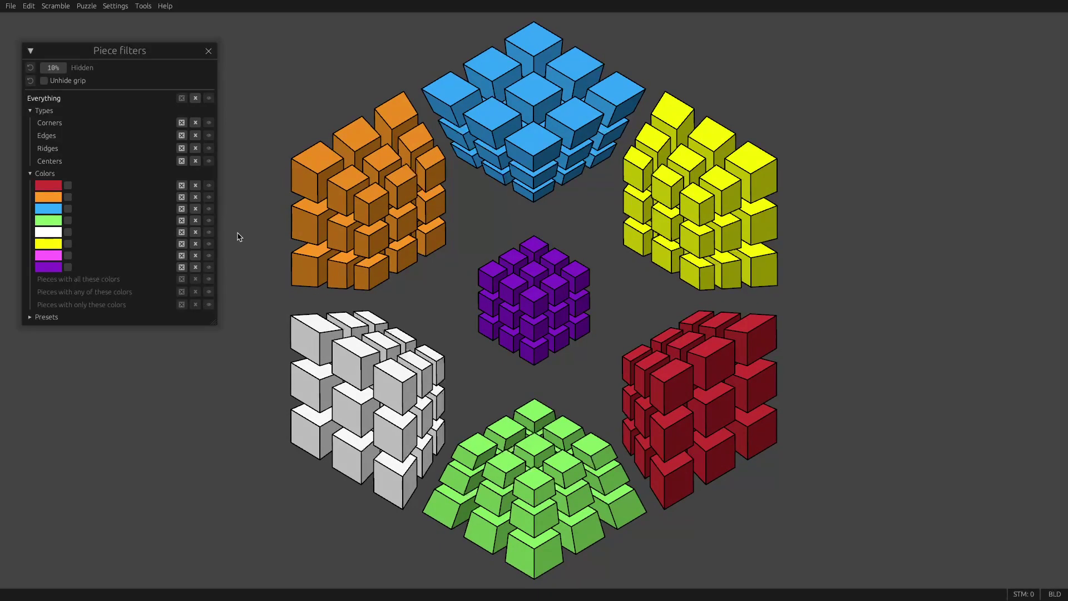
- Rotate magenta to the centre and filter to magenta ridge pieces plus centres
key("f")
key("space")
key("space")
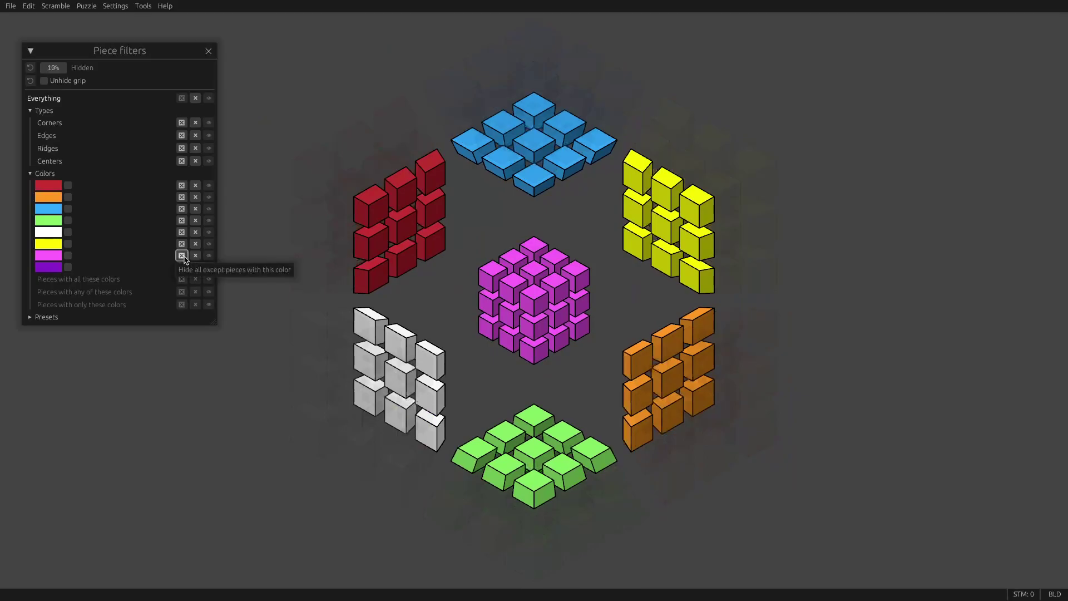
left_click(184, 256)
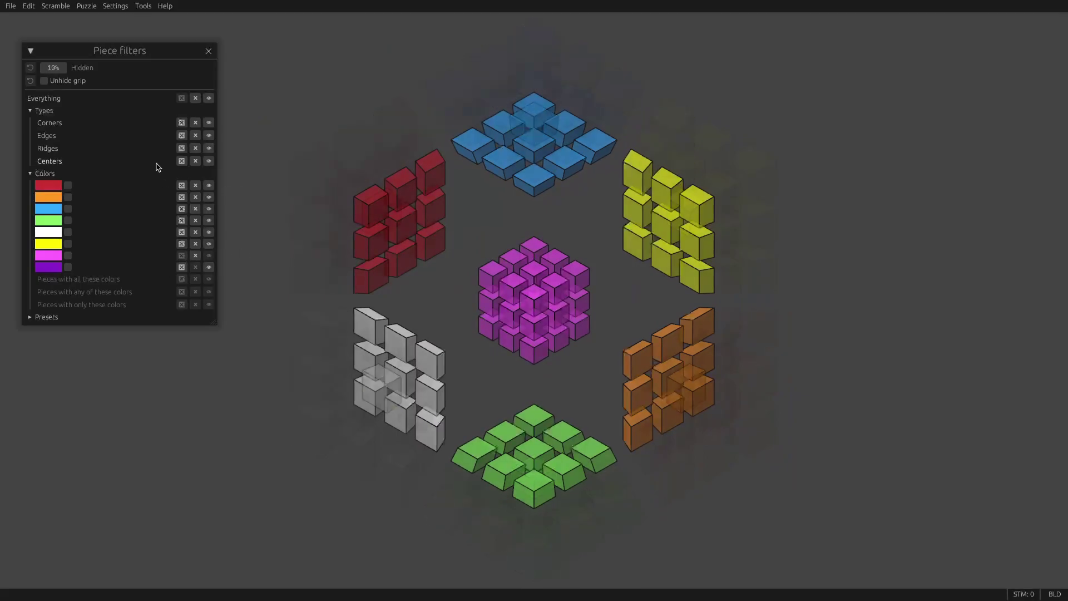
left_click(181, 148)
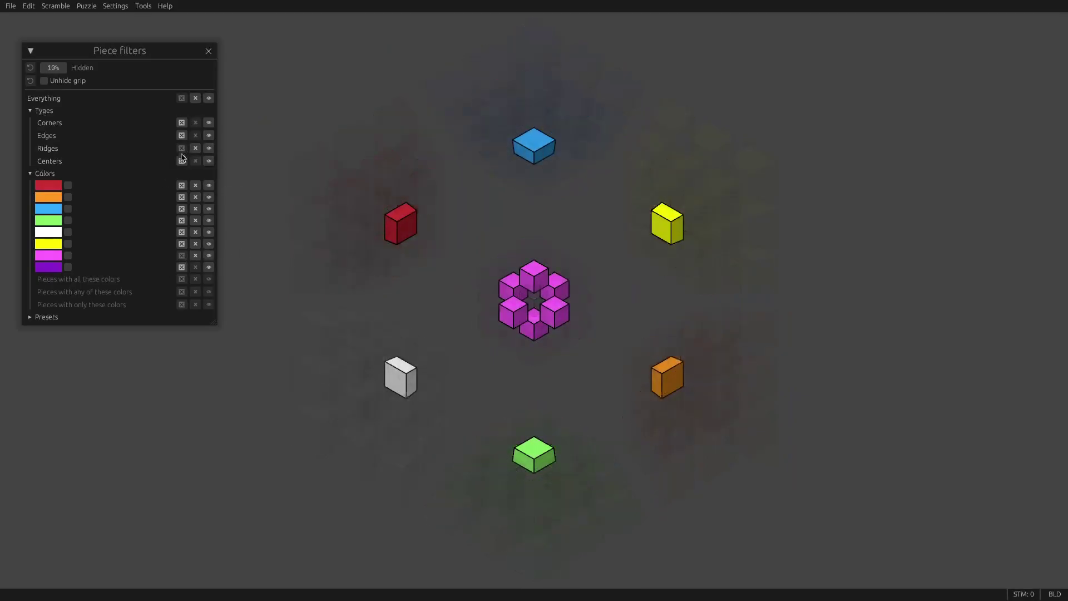
left_click(210, 161)
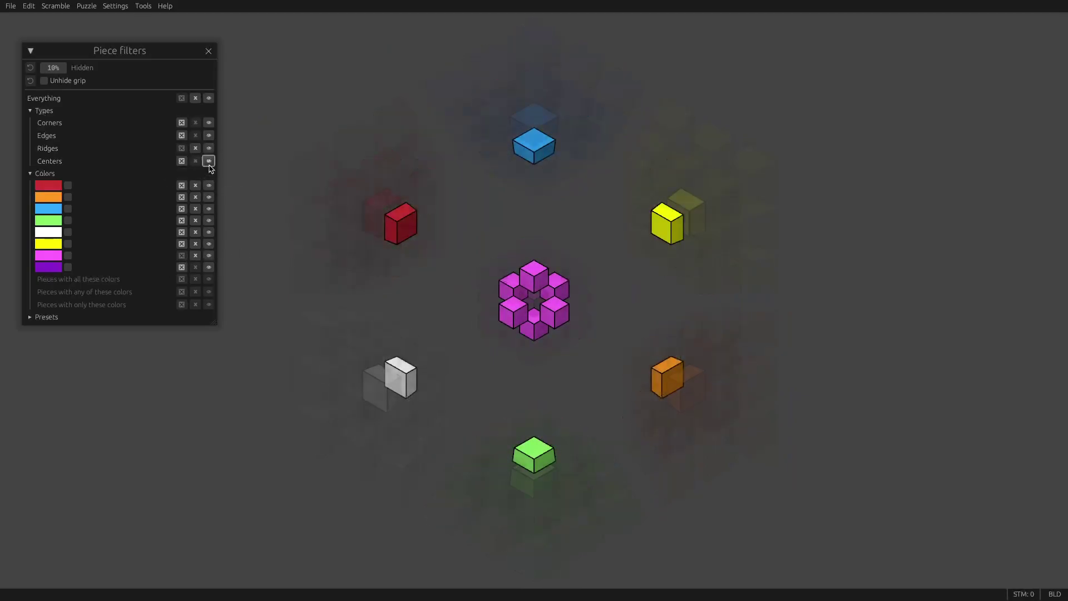
- Bring purple back to centre, fully scramble, and reapply the magenta-ridges-plus-centres filter
middle_click(355, 259)
middle_click(356, 261)
key("ctrl+f")
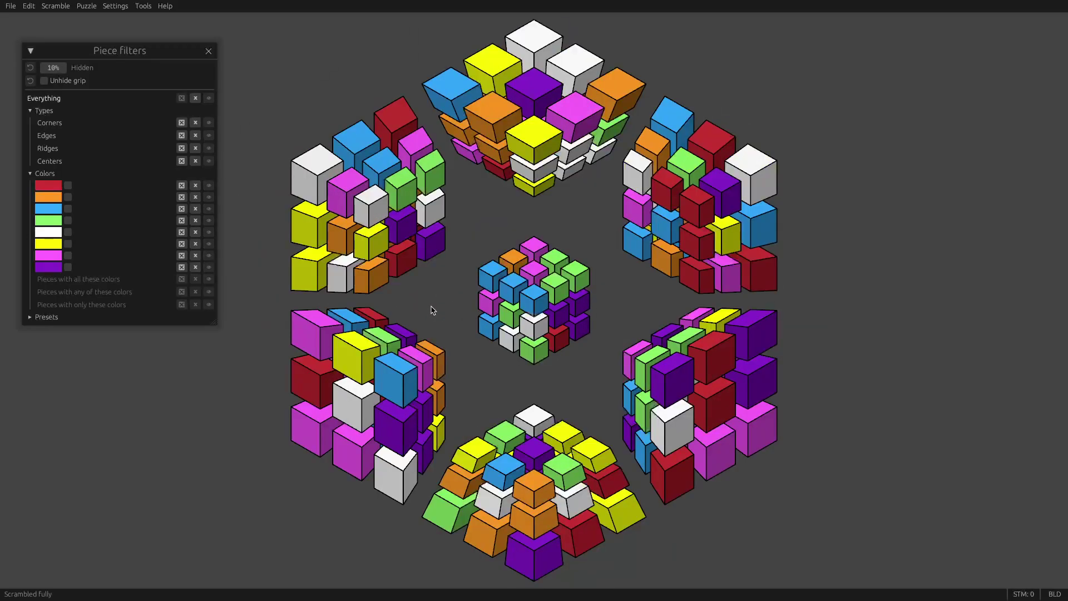
left_click(181, 148)
left_click(181, 255)
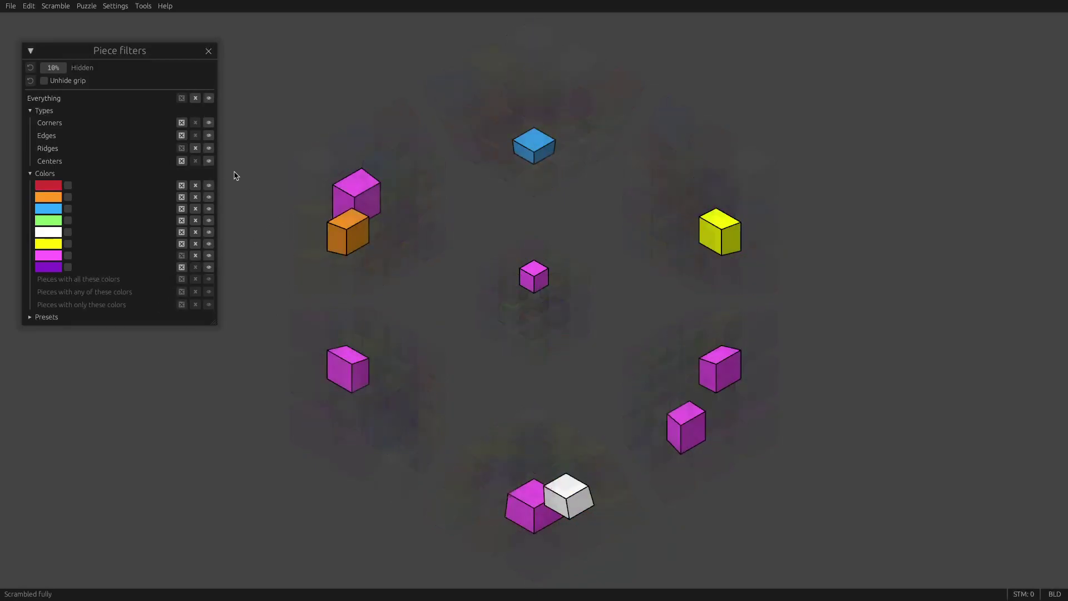
left_click(209, 160)
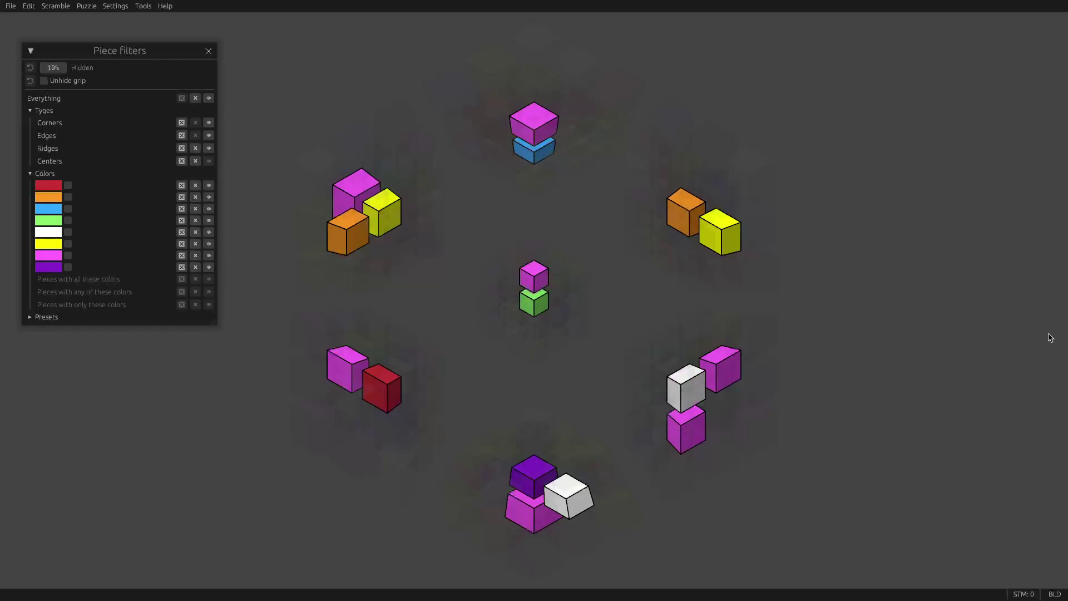
- Twist the right cell, undo it, and twist it again
key("f")
key("i")
key("i")
key("ctrl+z")
- Apply a series of gripped twists using the V, R, E, F, D, W and S grips
key("v")
key("i")
key("r")
key("i")
key("e")
key("i")
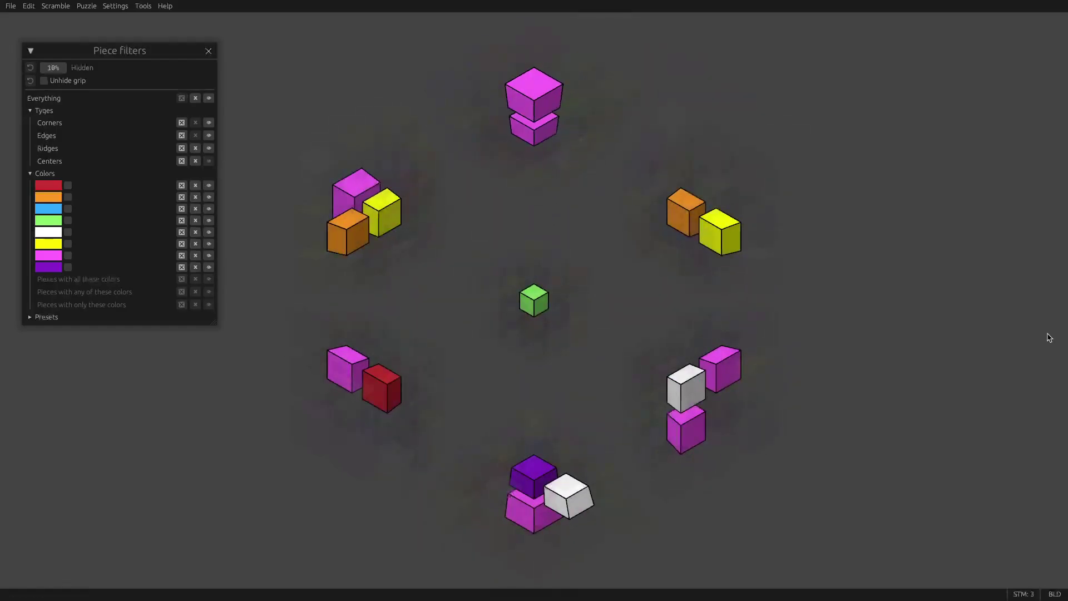
key("f")
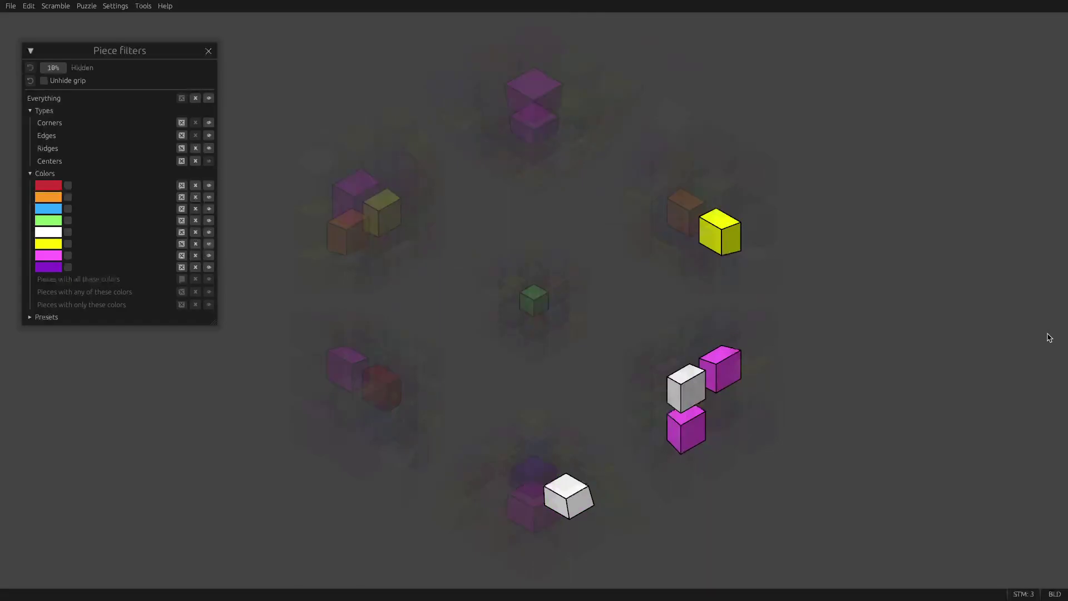
key("f")
key("l")
key("d")
key("j")
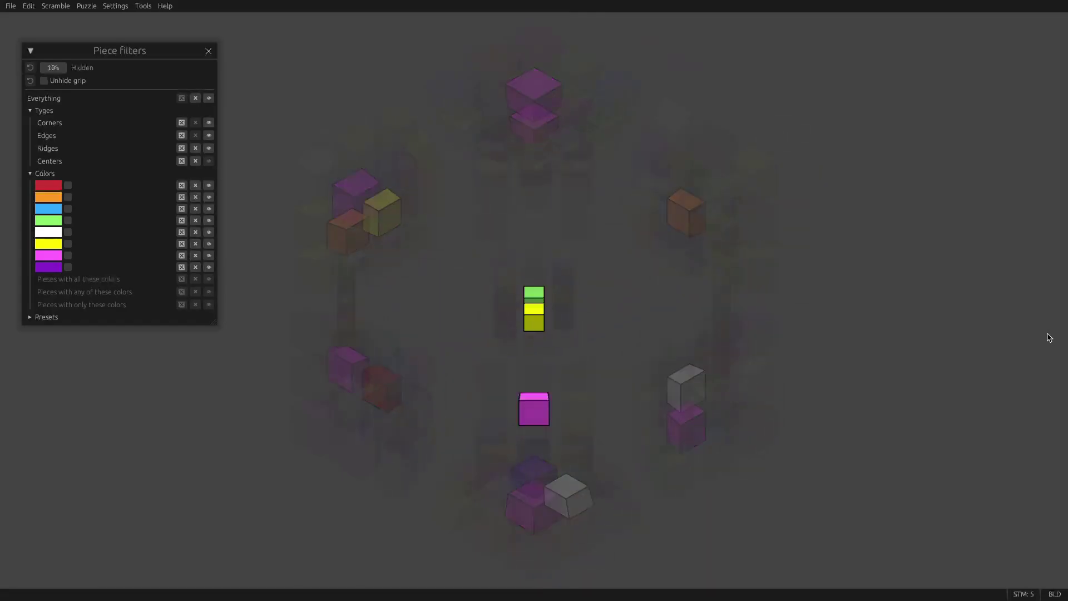
key("w")
key("l")
key("s")
key("j")
- Apply eight more I twists, bringing the twist count to 21
key("i")
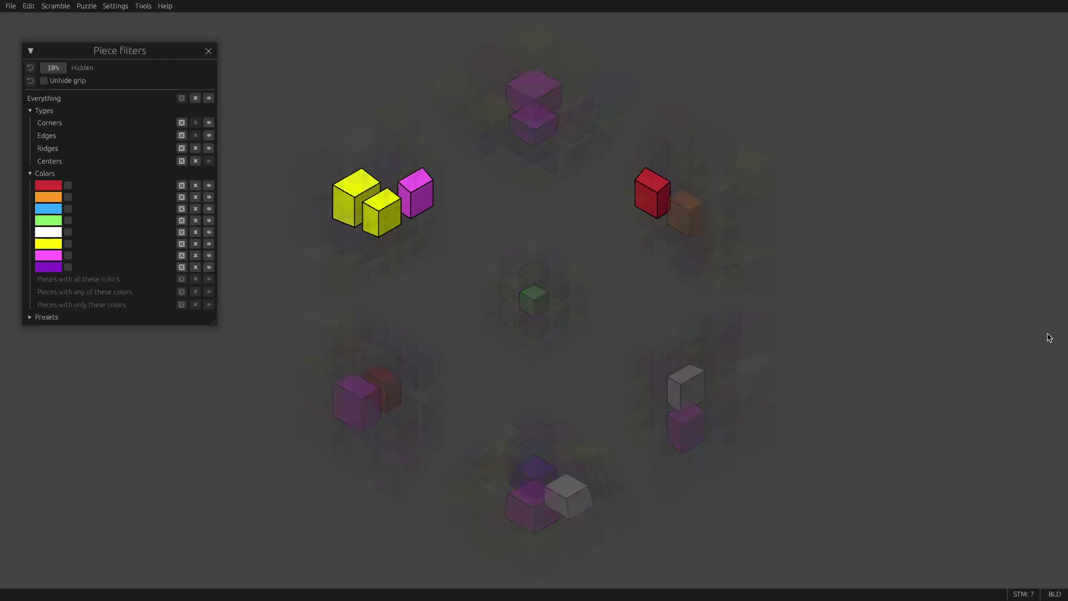
key("i")
key("i")
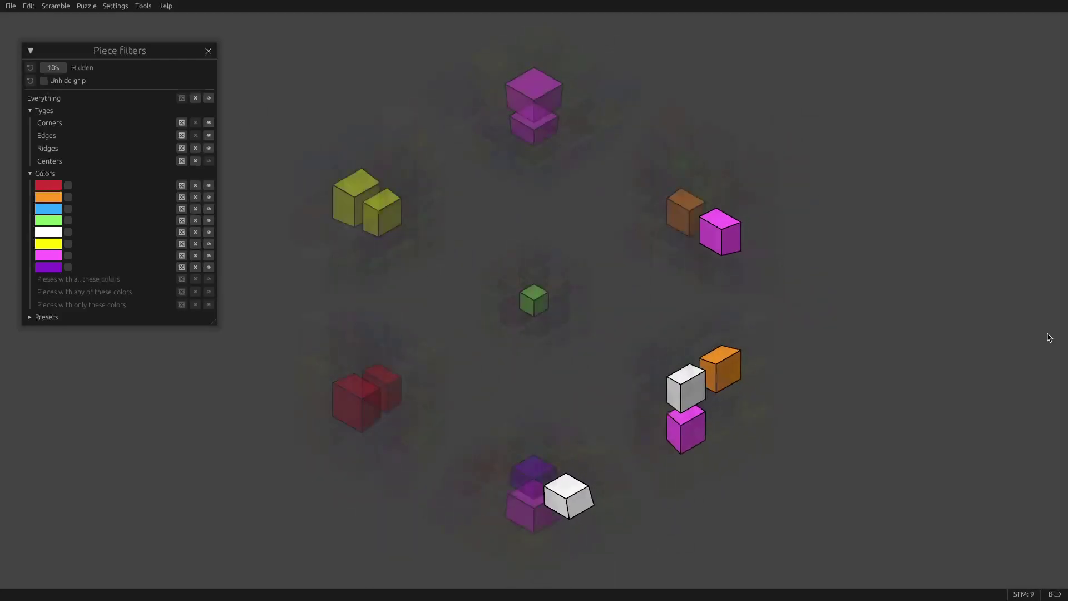
key("i")
key("i")
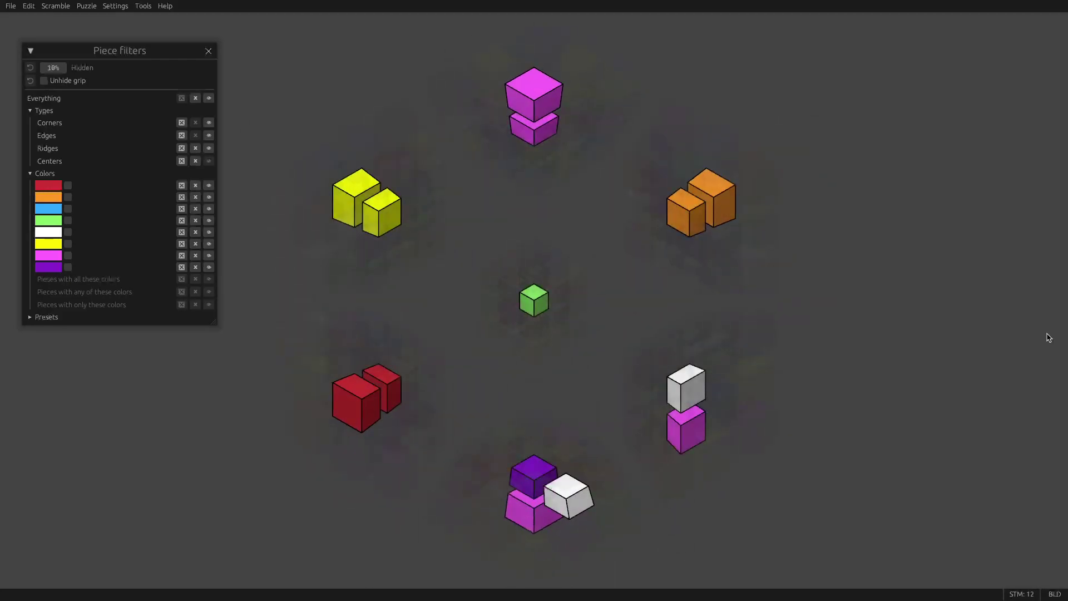
key("i")
key("i")
key("i")
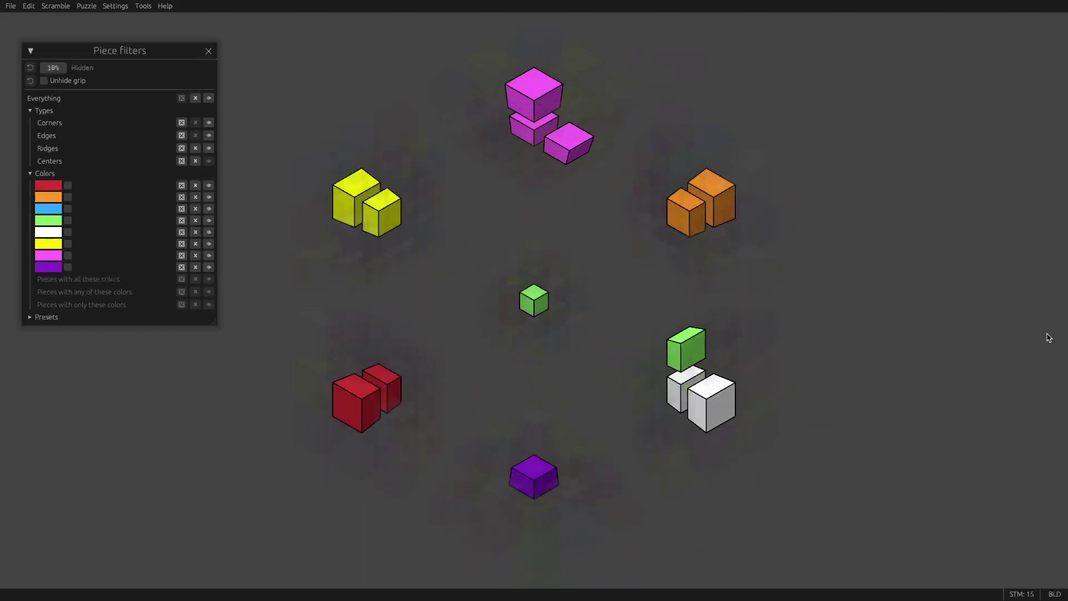
key("i")
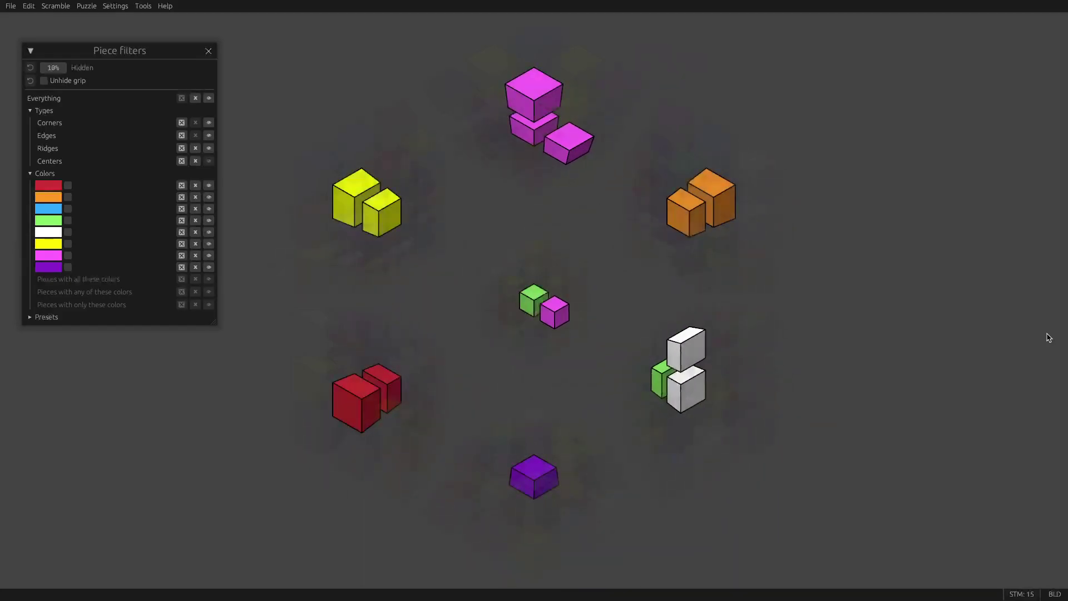
key("i")
key("i")
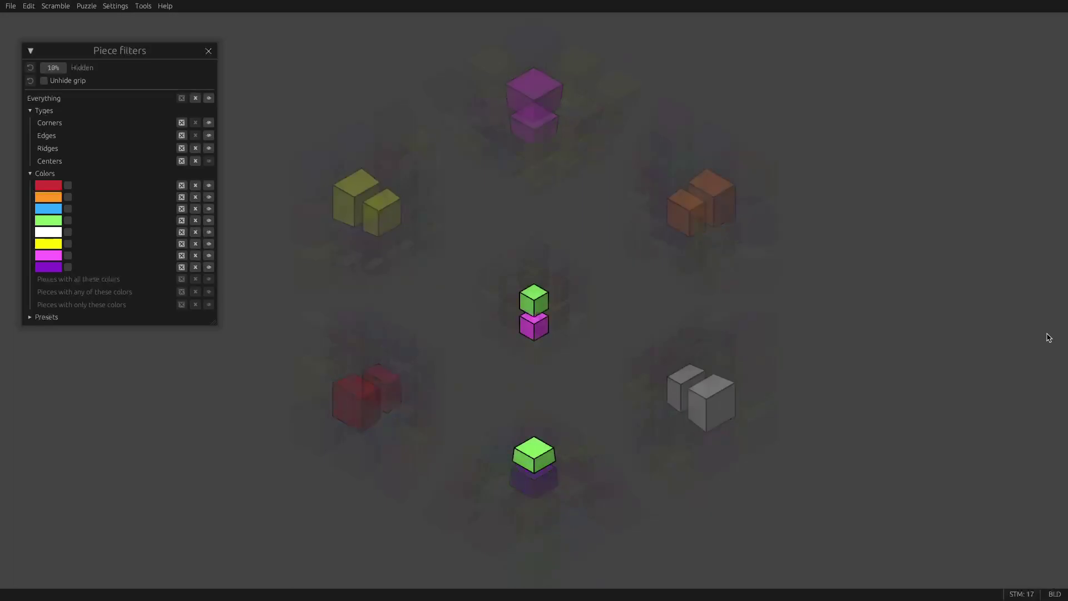
key("i")
key("i")
key("i")
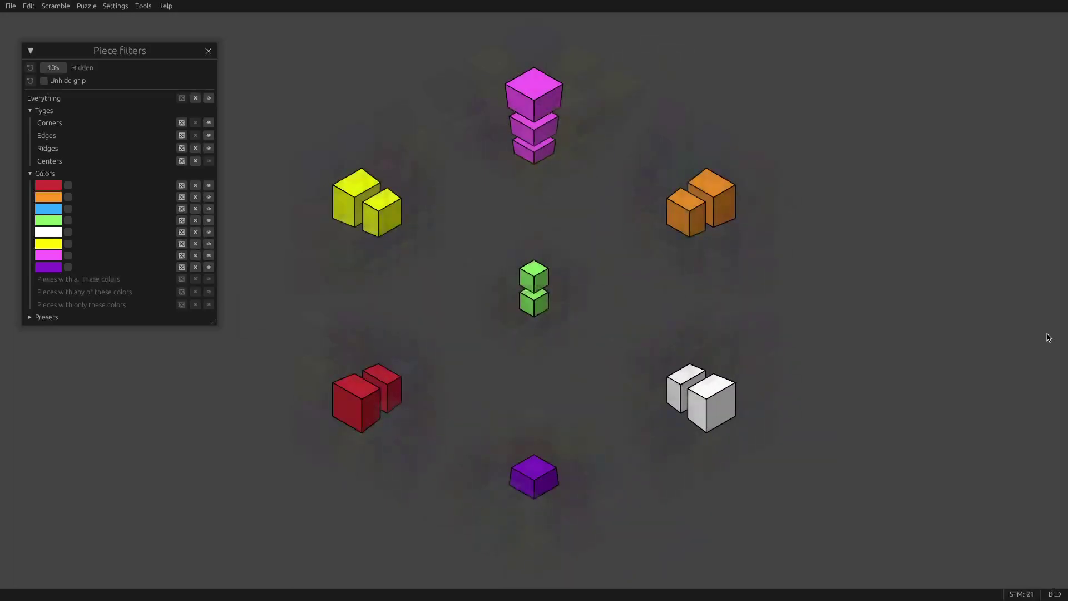
key("i")
key("i")
key("i")
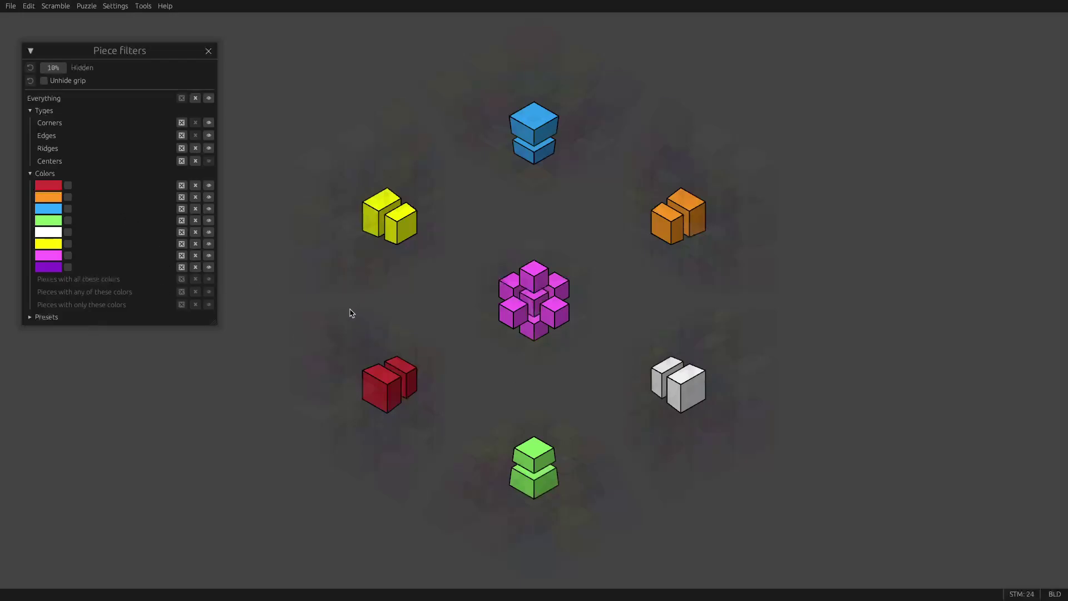
- Save the current filter as preset 'Cross', then show all pieces and reapply it
key("f")
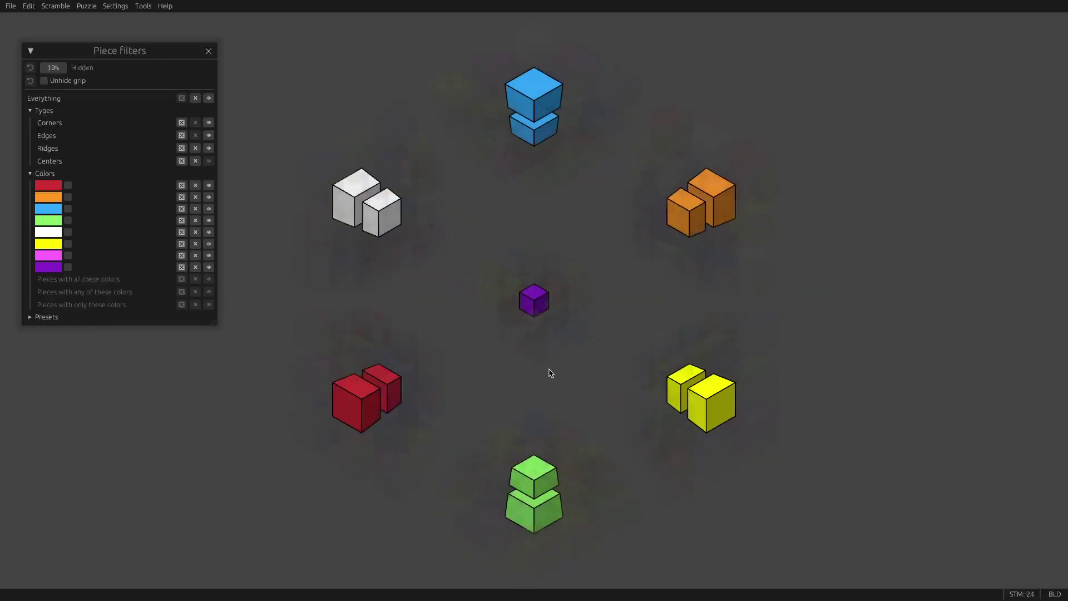
left_click(43, 318)
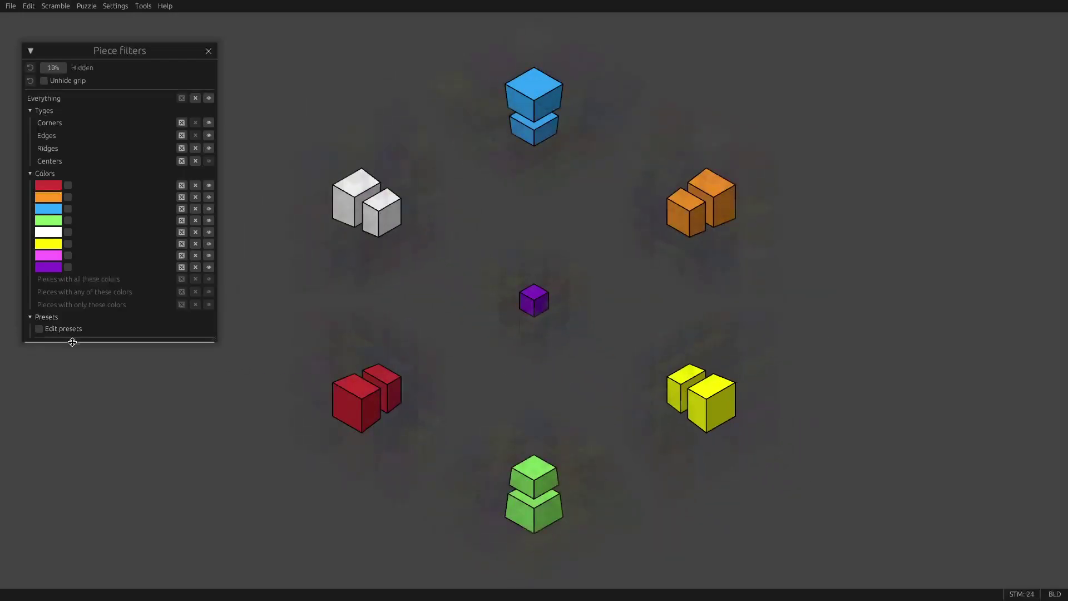
left_click(72, 332)
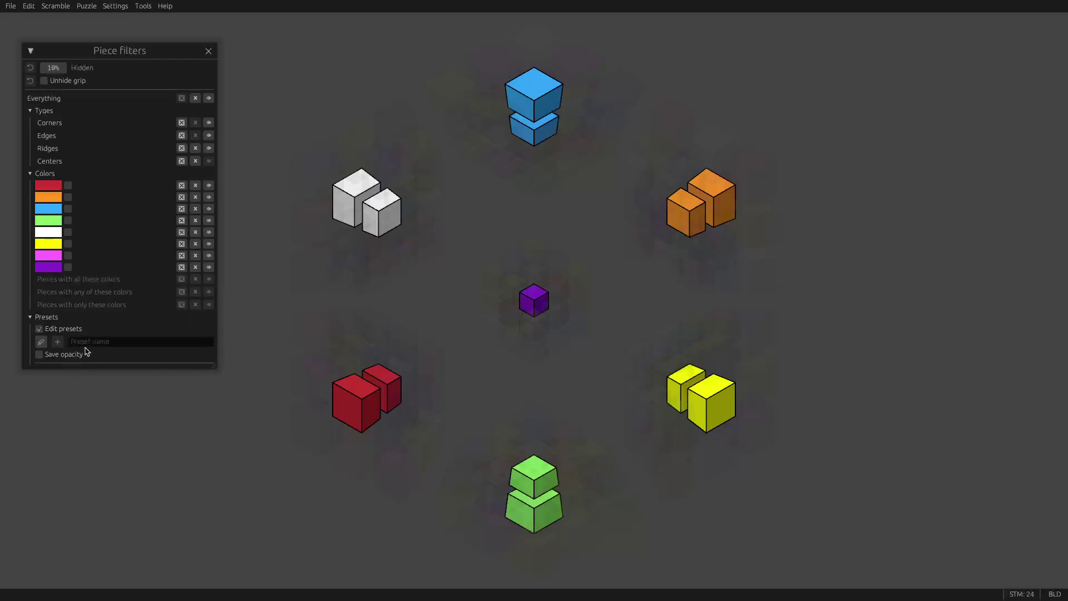
left_click(89, 341)
type("Cross")
key("Return")
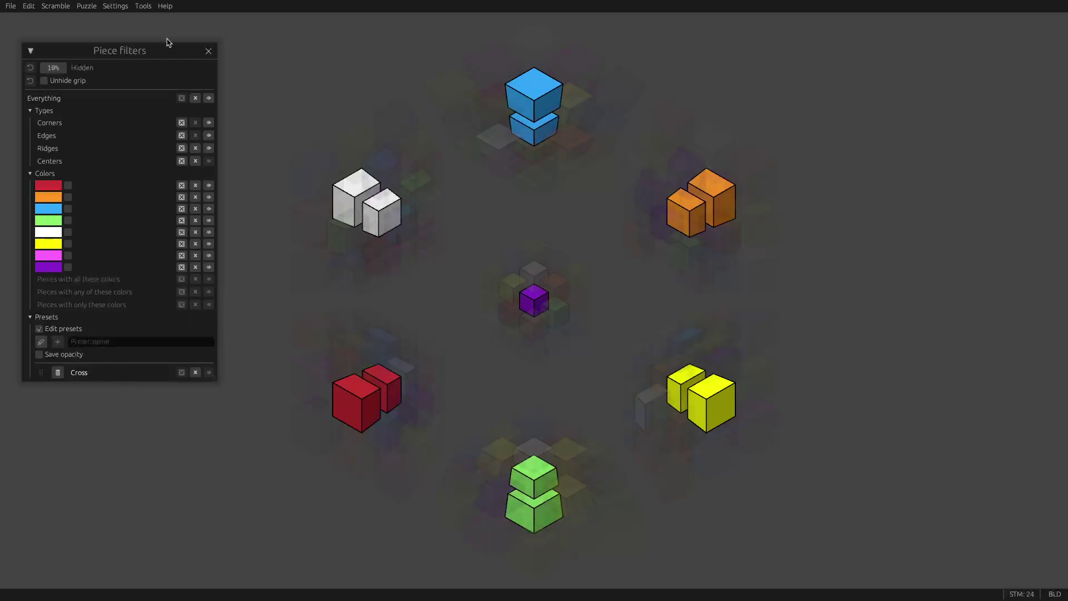
left_click(205, 97)
left_click(80, 372)
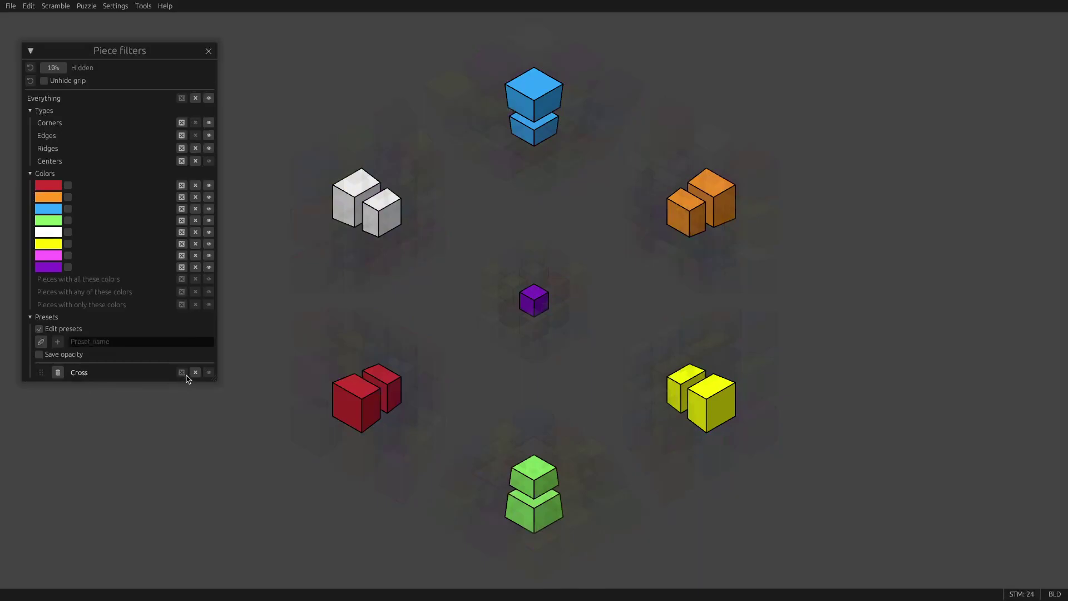
- Hide and re-show the Cross pieces, then show only the Cross preset pieces
left_click(209, 97)
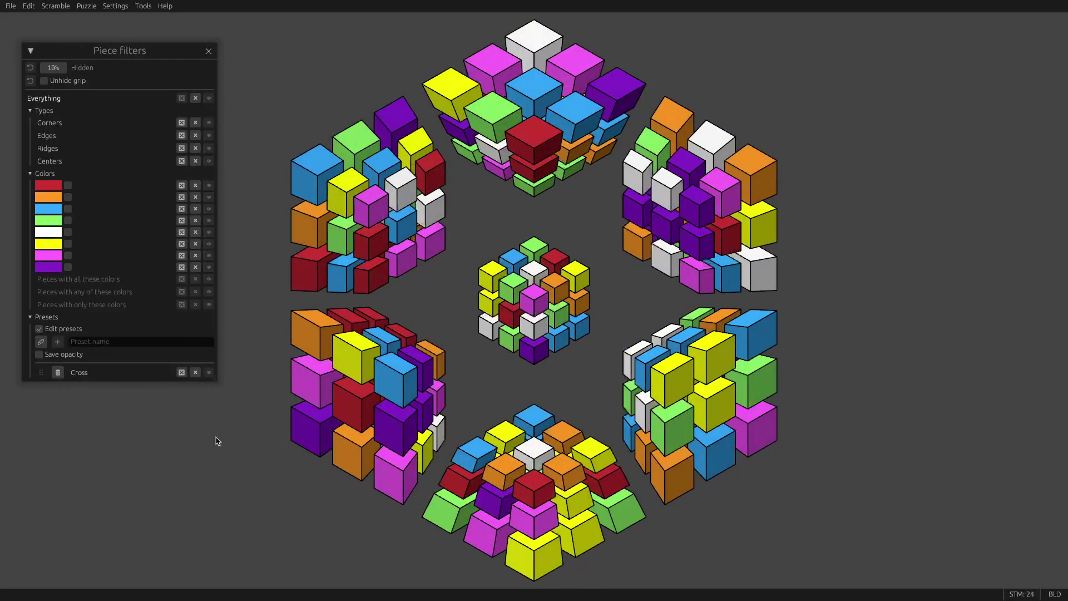
left_click(195, 372)
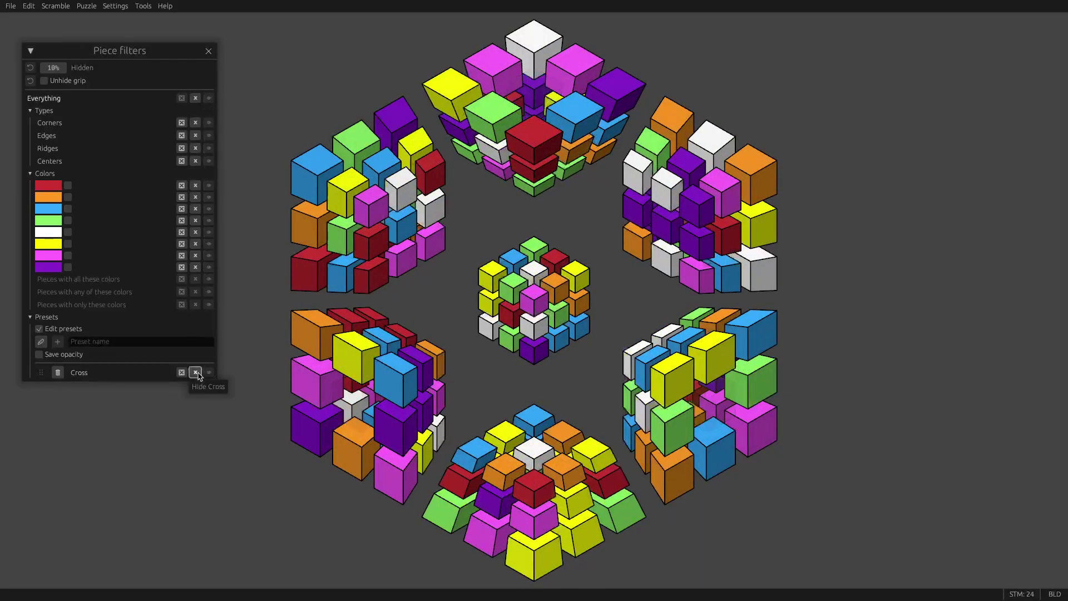
left_click(198, 373)
left_click_drag(224, 445, 251, 427)
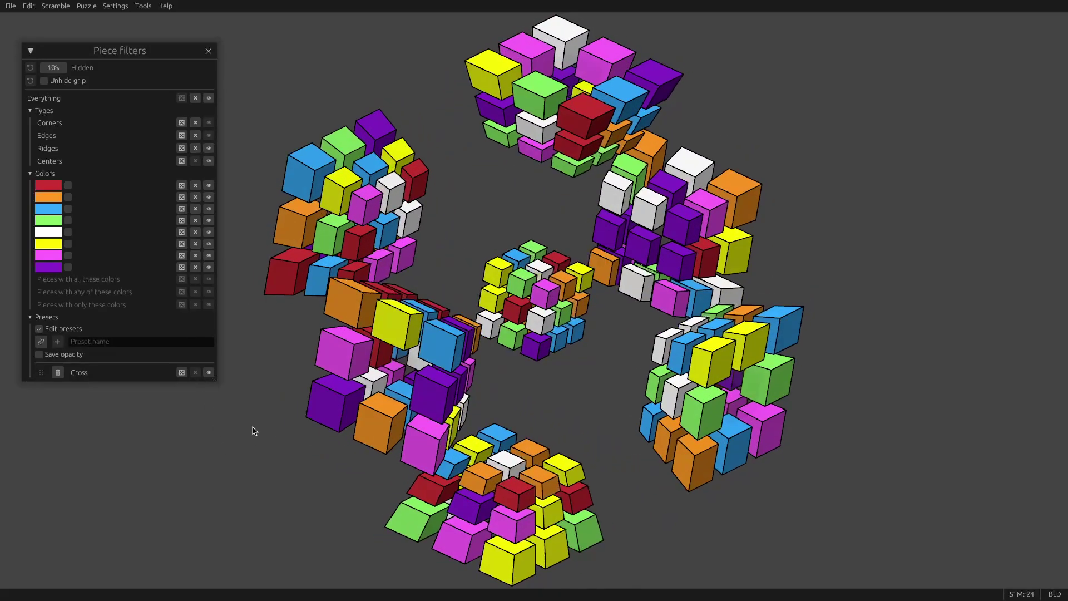
left_click_drag(397, 376, 250, 434)
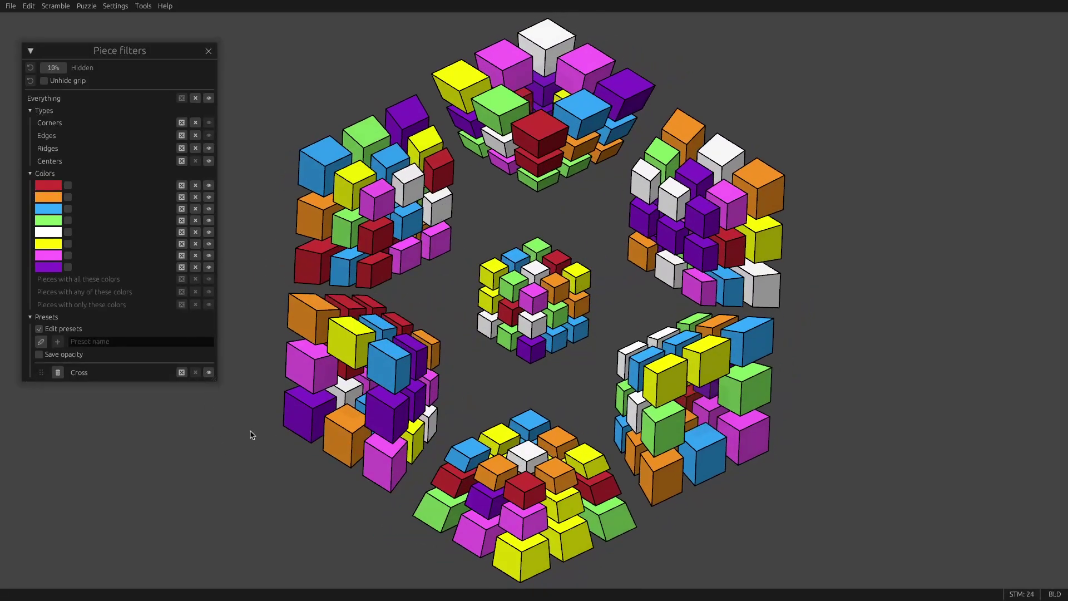
left_click(209, 372)
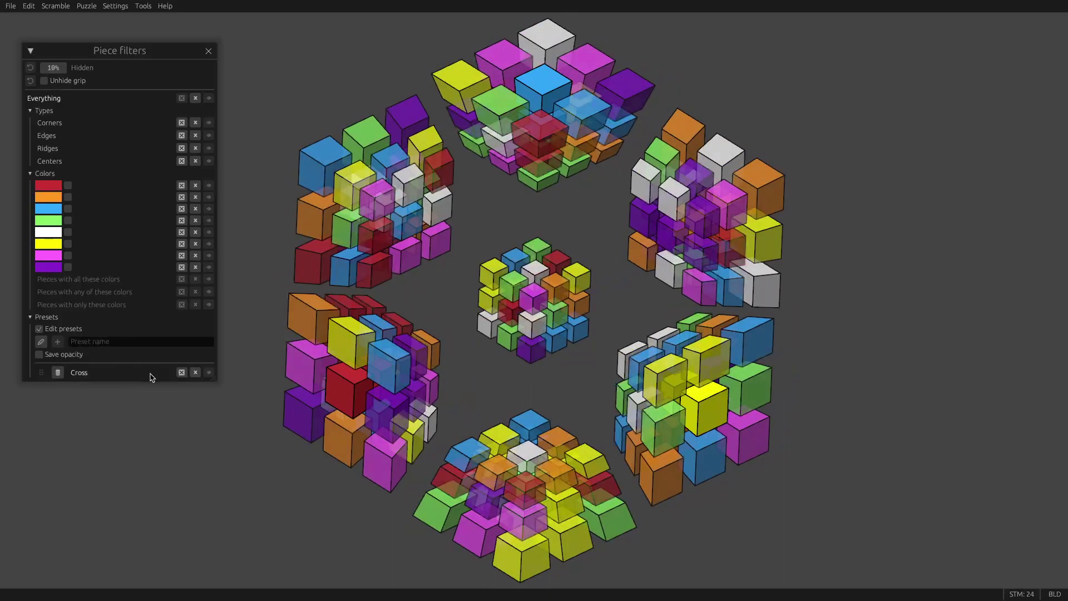
left_click_drag(157, 415, 162, 419)
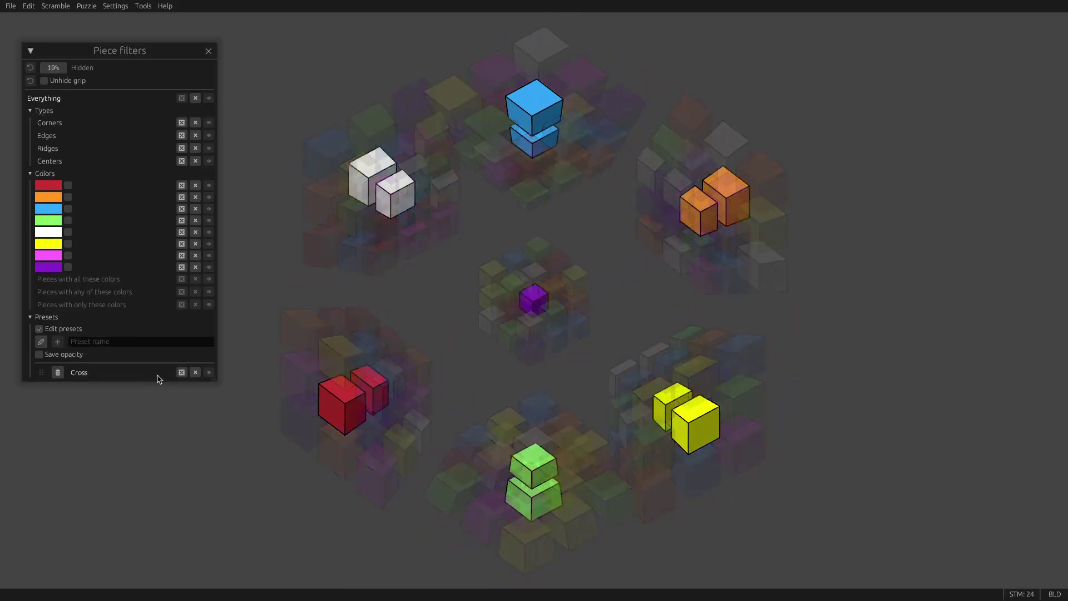
left_click(182, 373)
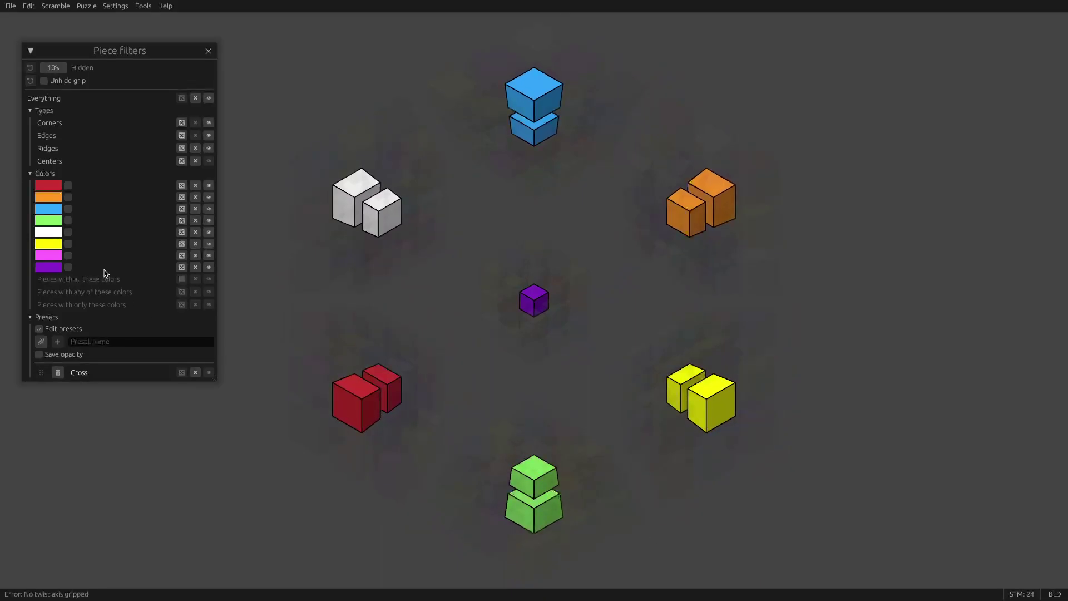
- Select red and green as filter colours and show pieces carrying both
left_click(68, 186)
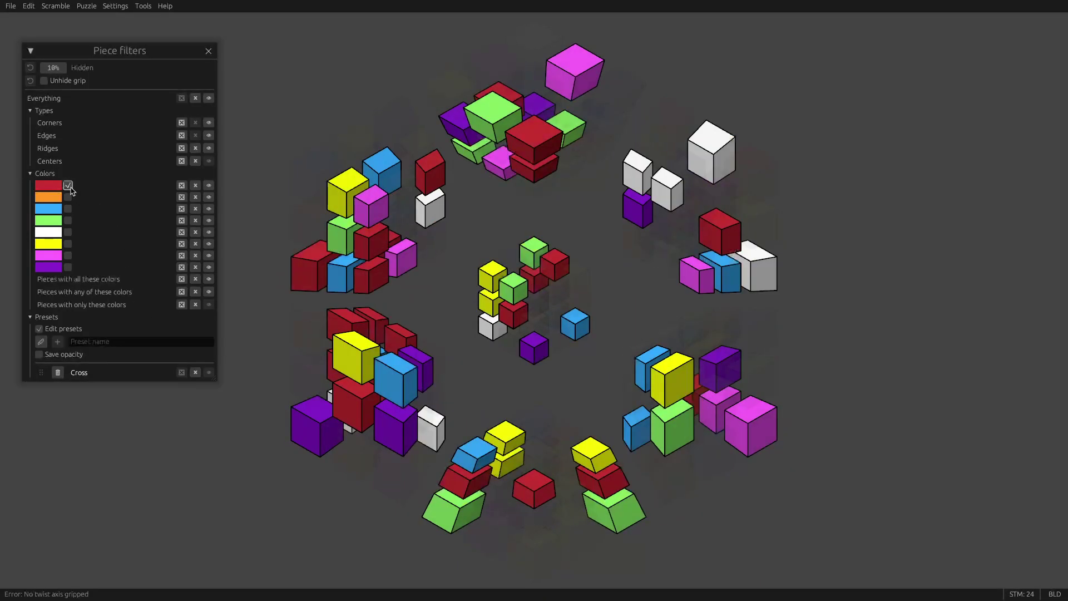
left_click(68, 221)
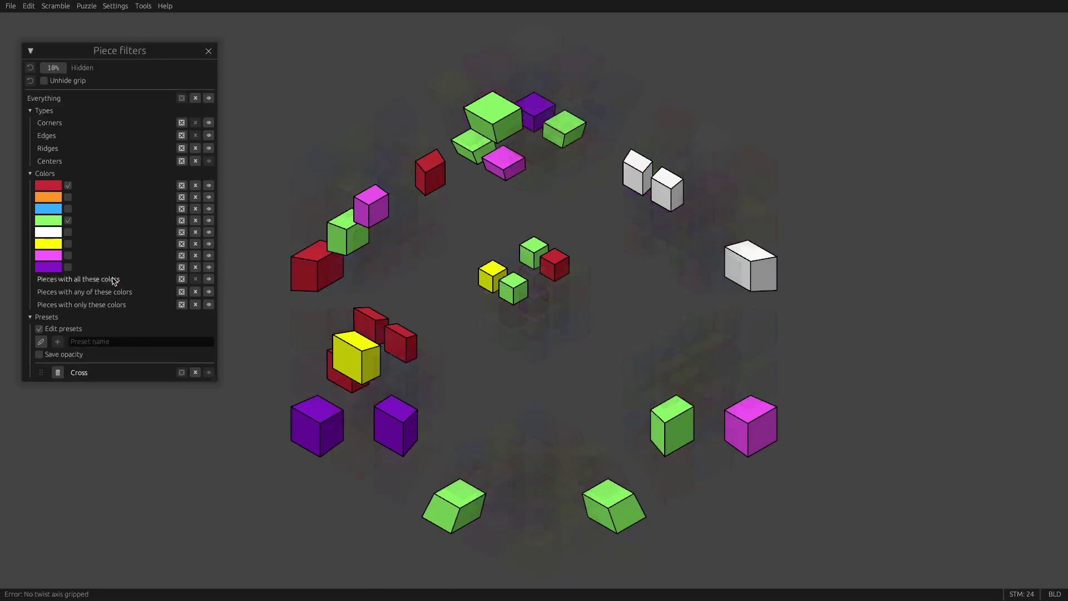
left_click(208, 278)
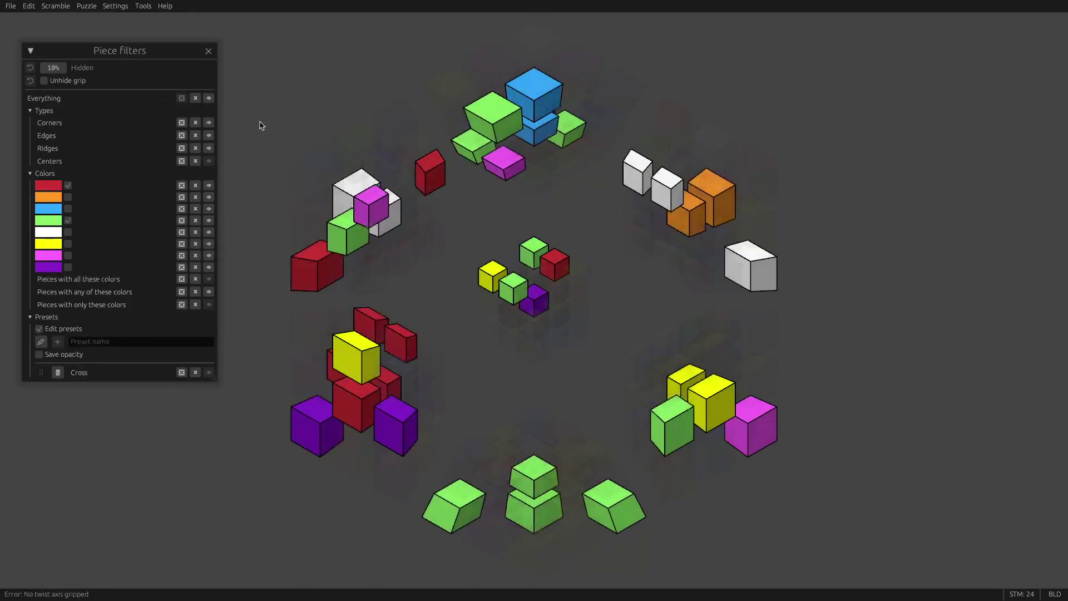
- Reset the puzzle to solved, apply the Cross preset, and add the red-and-green pieces
key("ctrl+r")
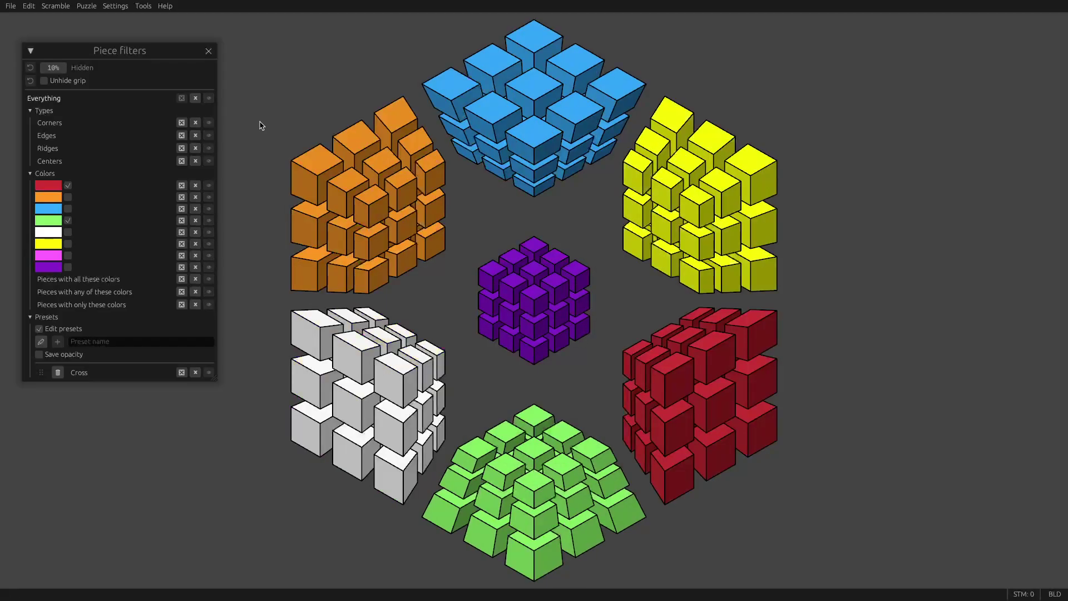
left_click(86, 371)
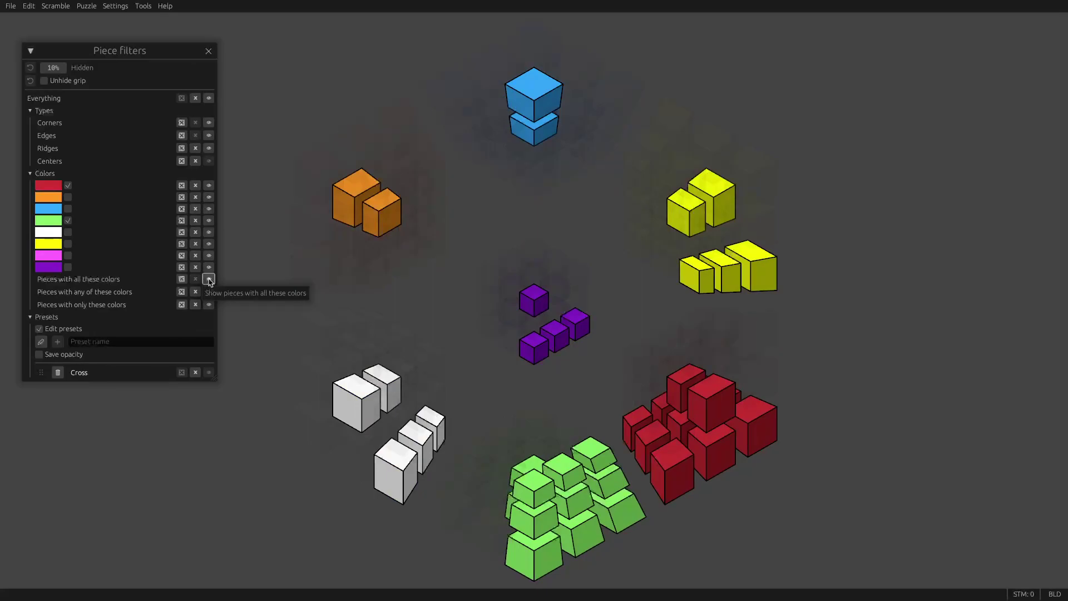
left_click(209, 280)
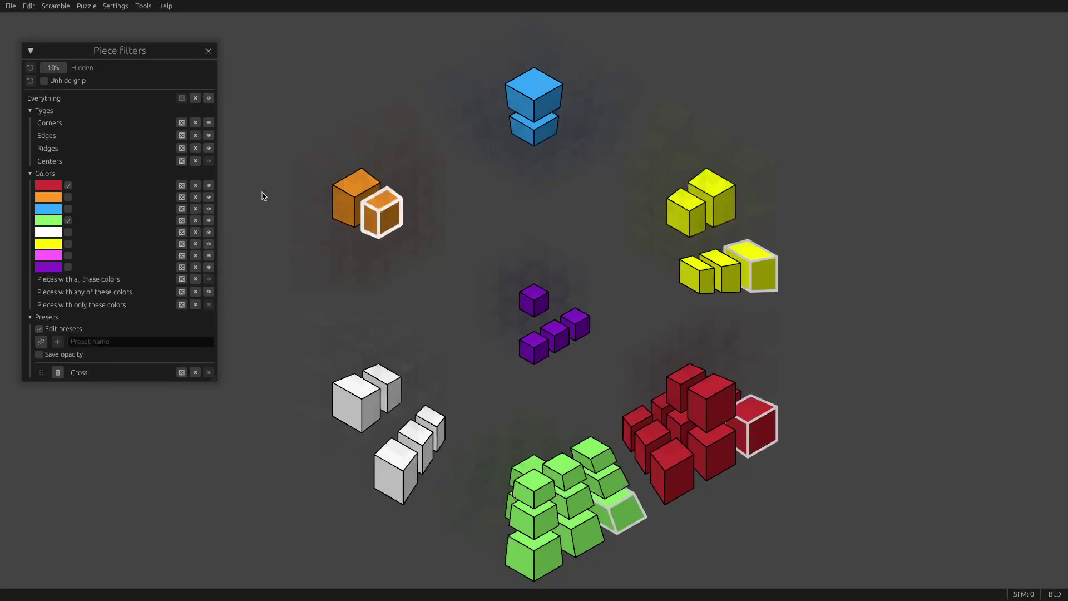
left_click(181, 232)
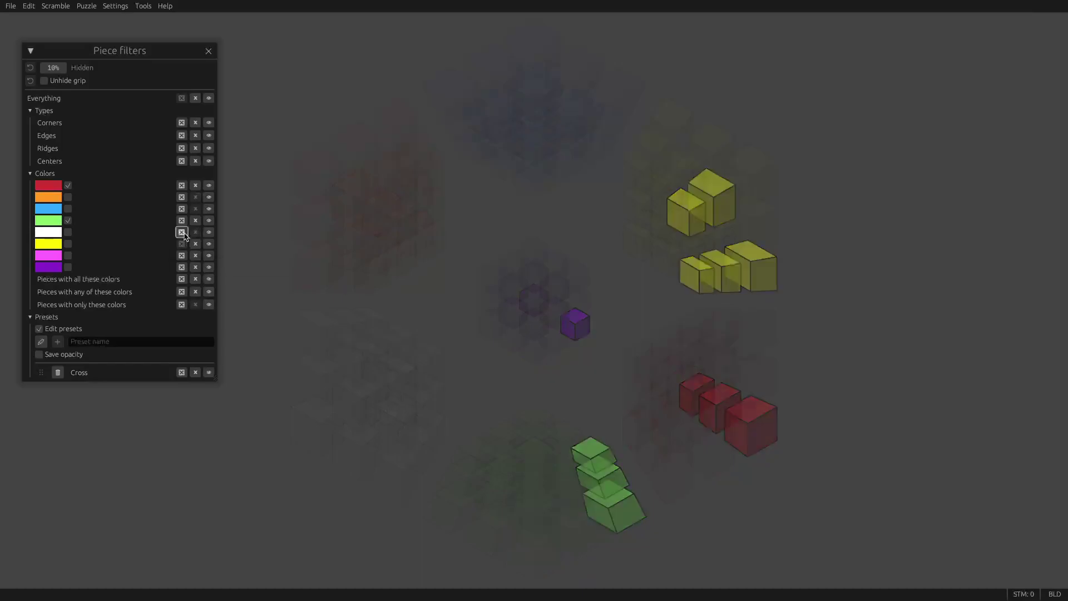
left_click(114, 378)
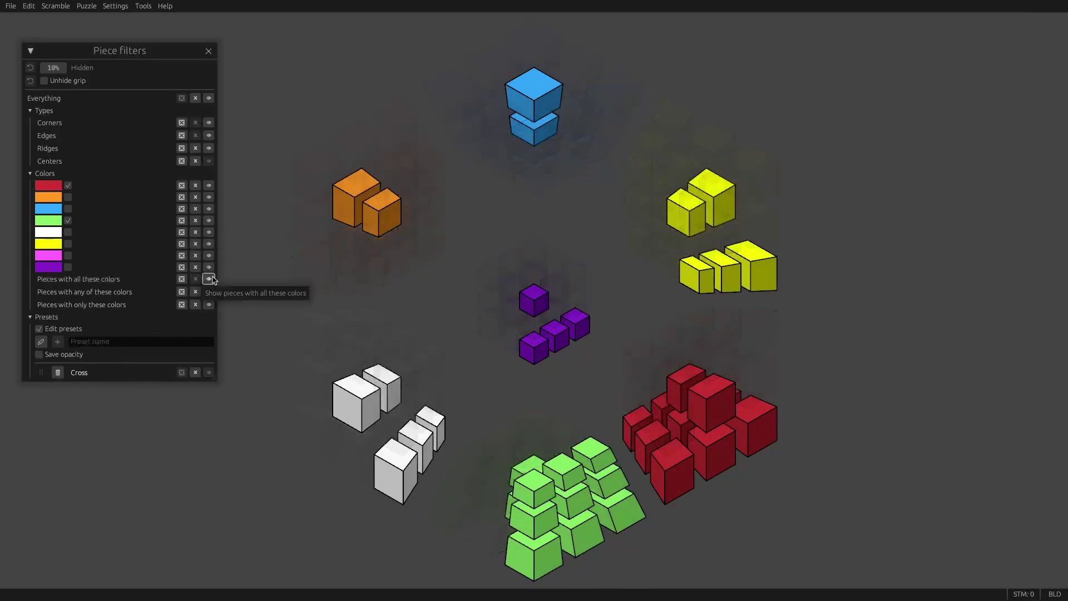
- Hide the white and purple pieces, then show the Cross preset pieces again
left_click(198, 236)
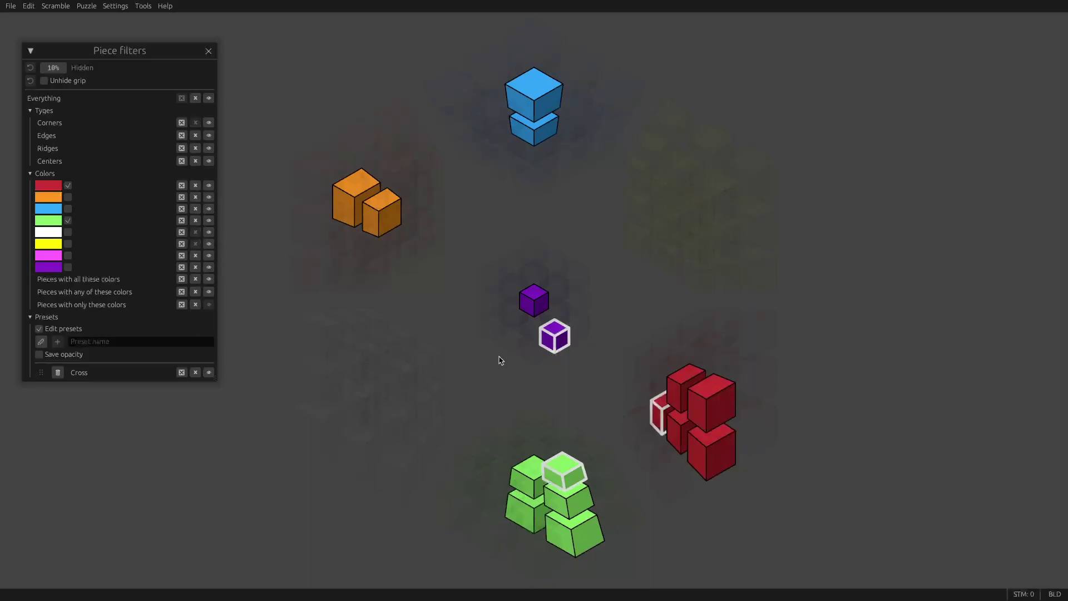
left_click(196, 270)
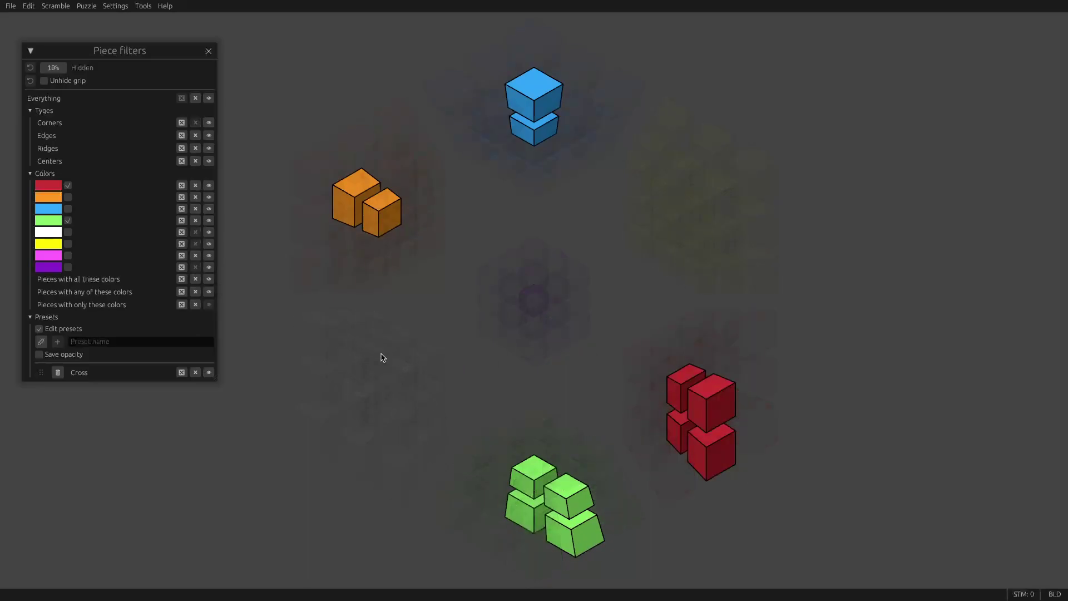
left_click_drag(382, 357, 427, 394)
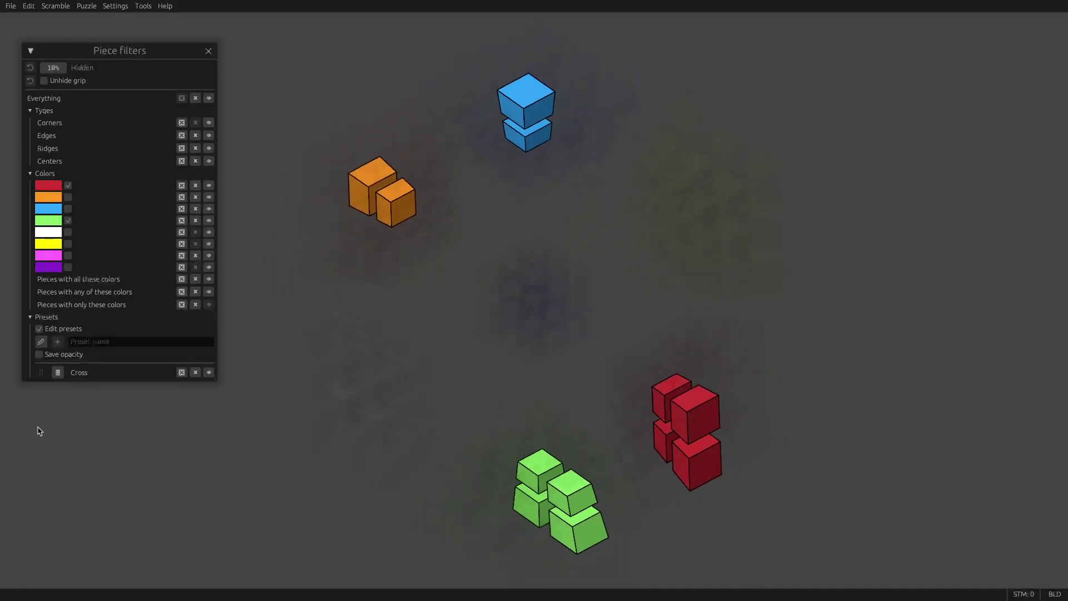
left_click(209, 373)
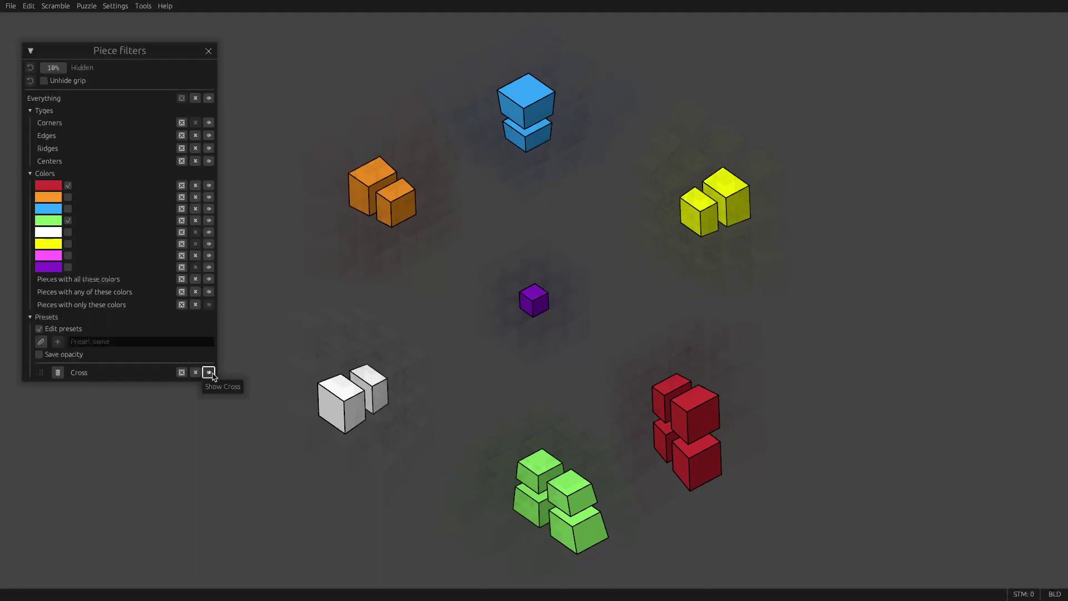
left_click_drag(314, 415, 332, 394)
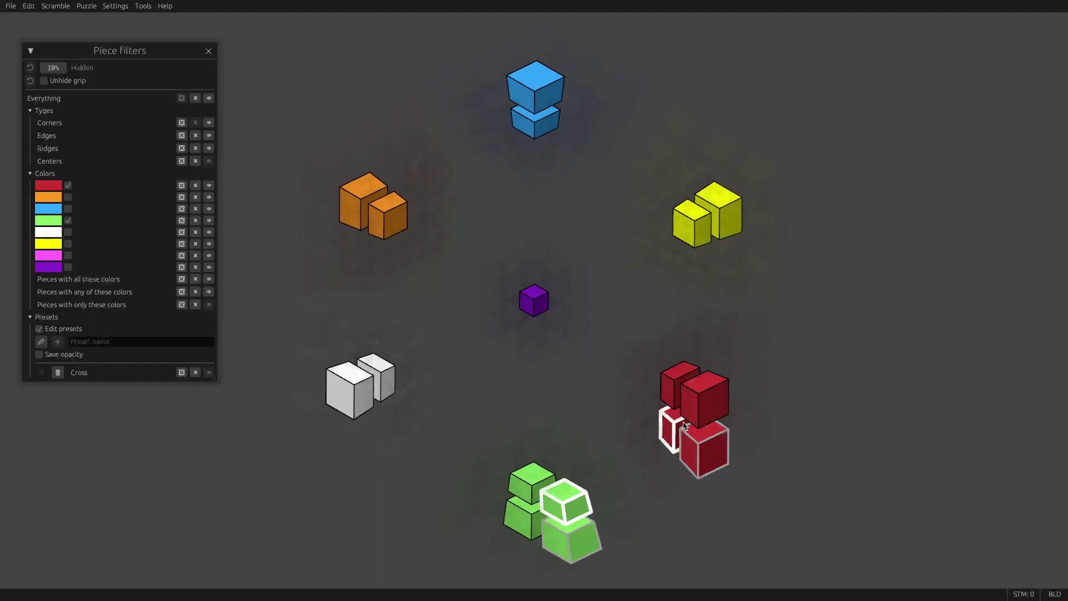
- Save the red-and-green filter as preset 'F2L pair #1', then reorient magenta to the centre
middle_click(668, 419)
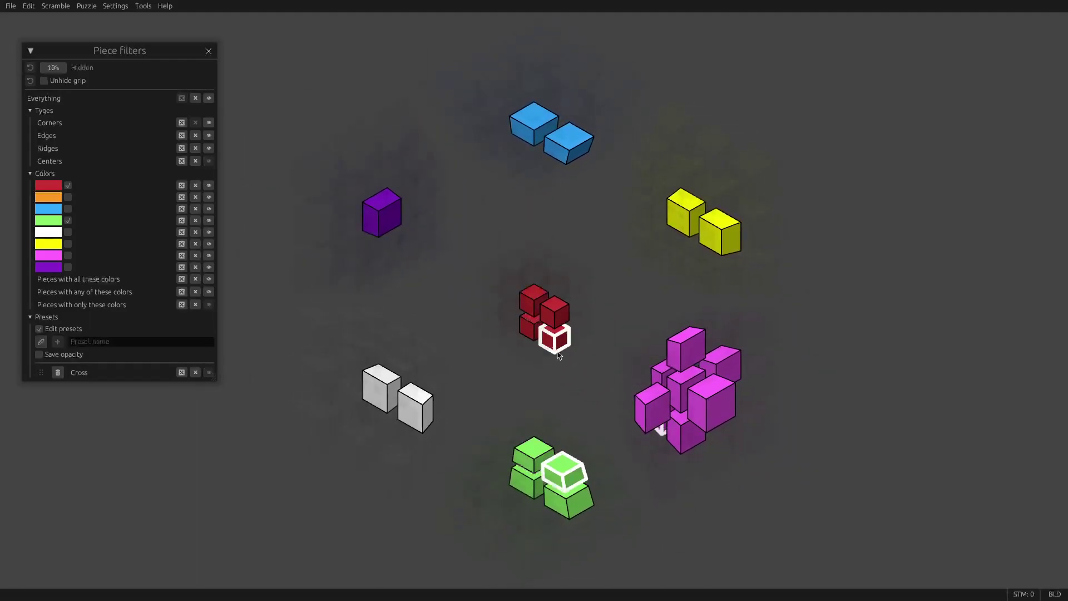
left_click(95, 341)
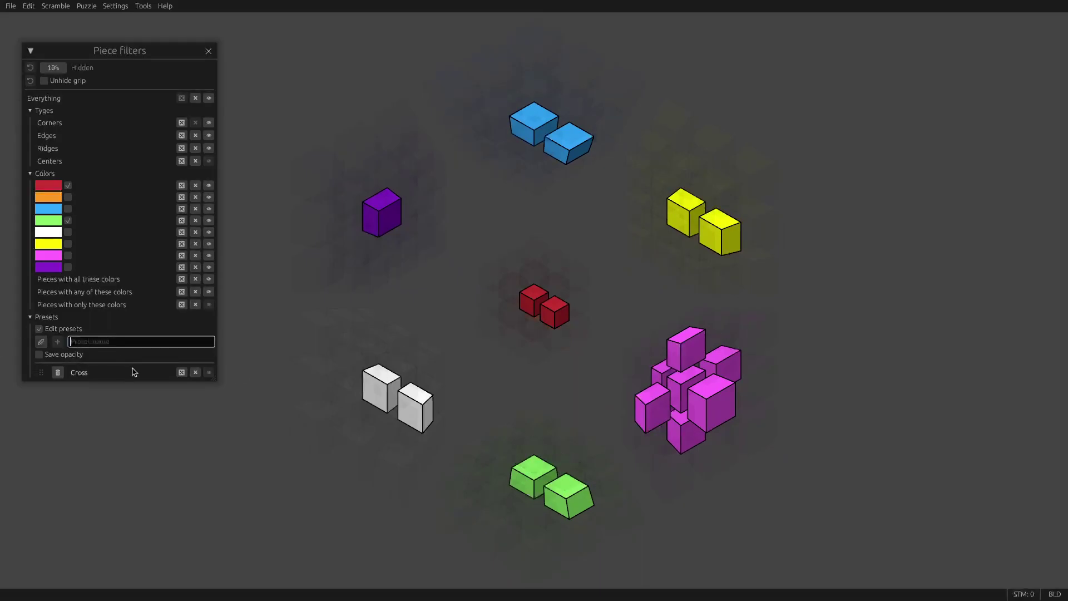
type("F2L pair #1")
key("Return")
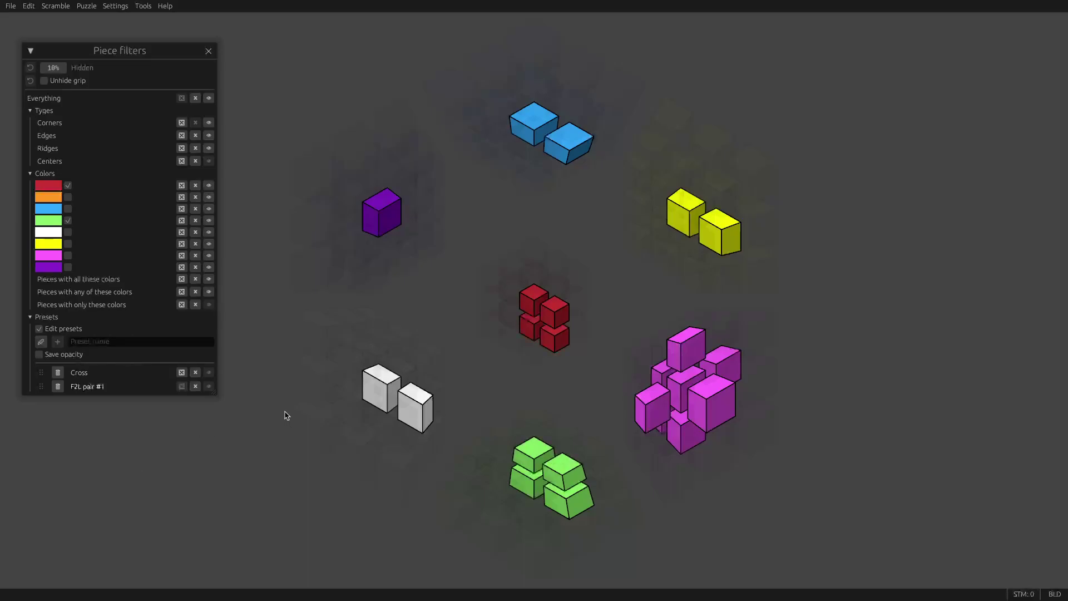
key("f")
key("space")
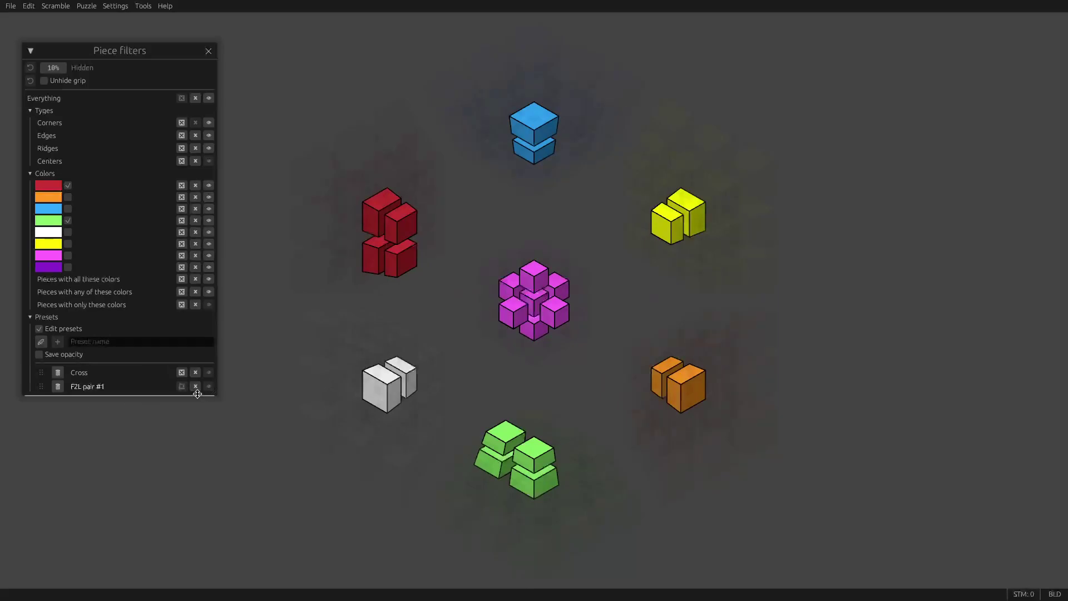
- Inspect the saved presets as YAML plain text, including the F2L pair #1 piece code
left_click(41, 342)
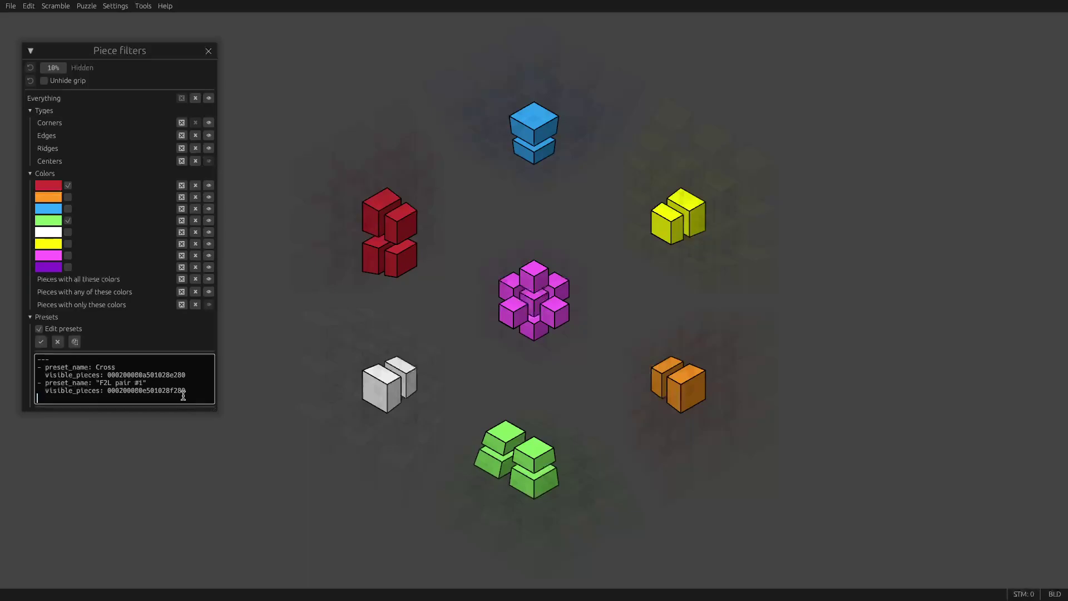
left_click_drag(189, 393, 27, 358)
left_click(103, 410)
left_click(122, 395)
left_click_drag(108, 389, 180, 392)
left_click(187, 399)
double_click(121, 391)
left_click(127, 402)
left_click_drag(78, 402, 46, 350)
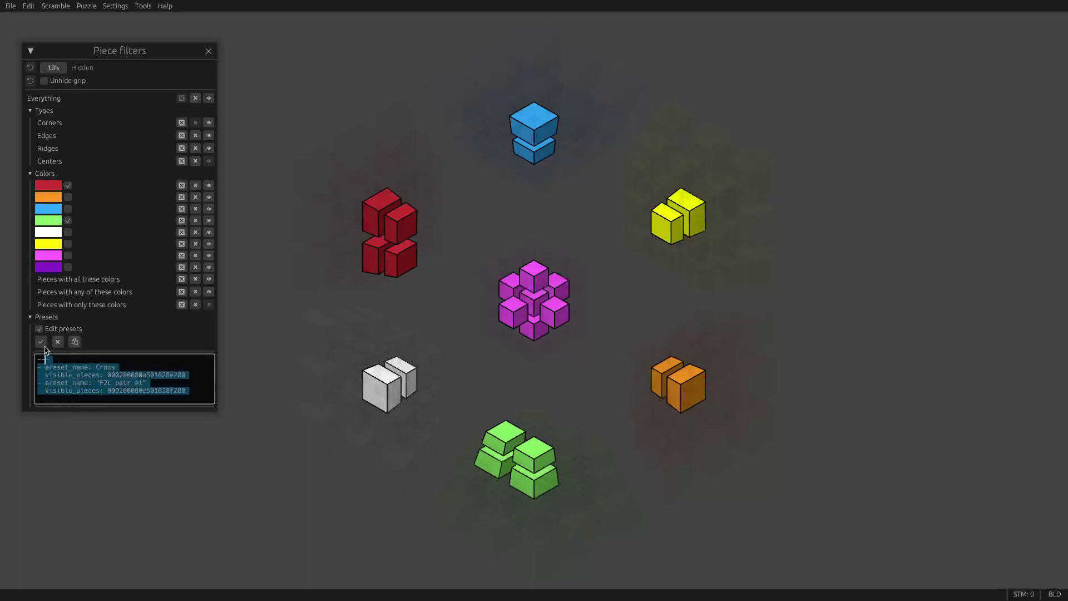
left_click(109, 402)
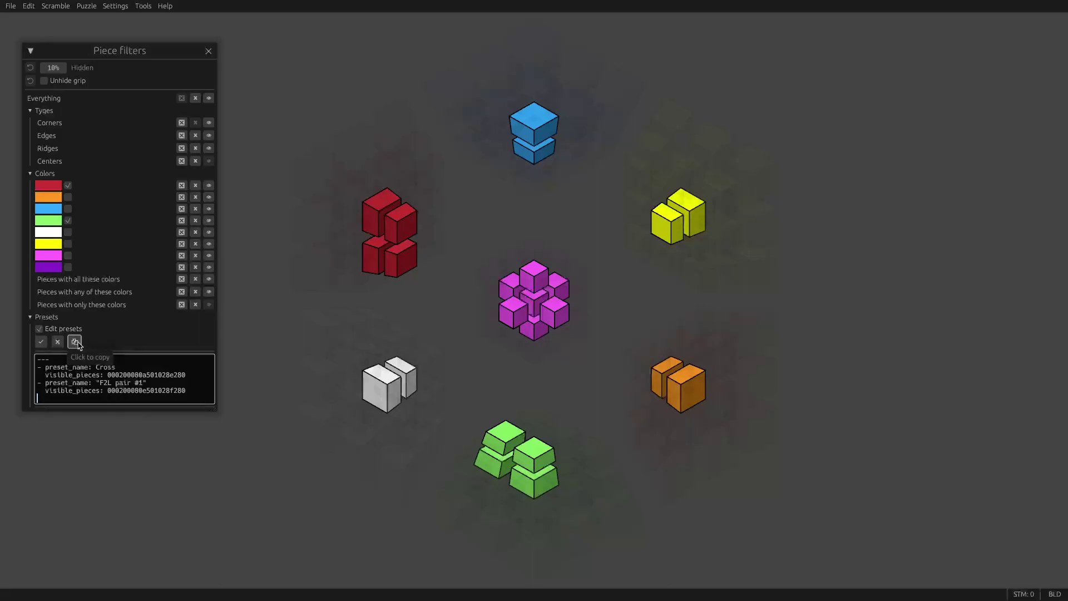
- Turn off Edit presets, leaving Cross and F2L pair #1 listed
left_click(63, 329)
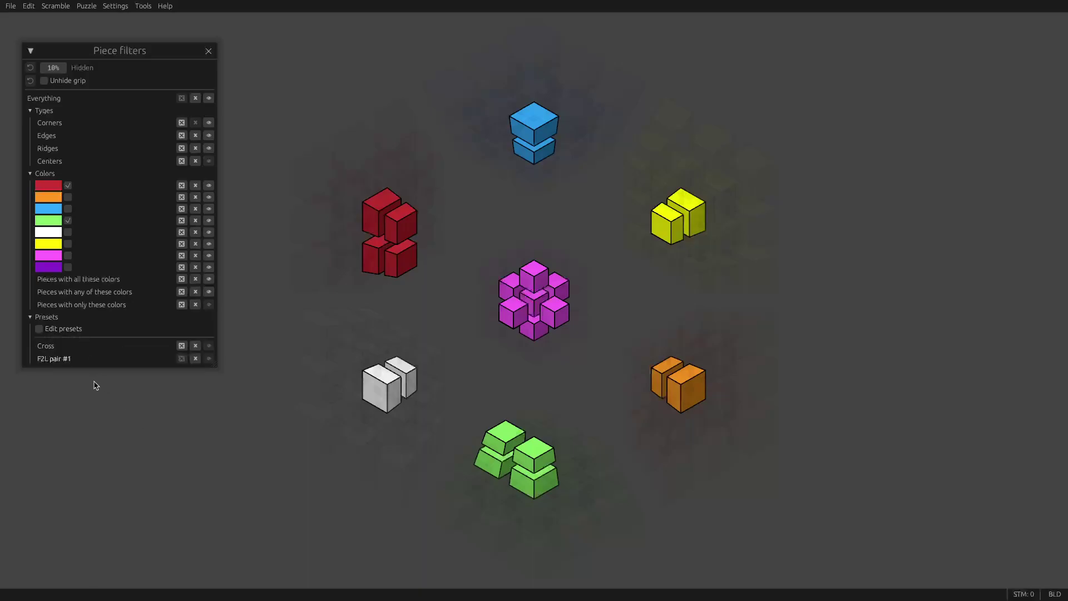
left_click(55, 328)
left_click(54, 330)
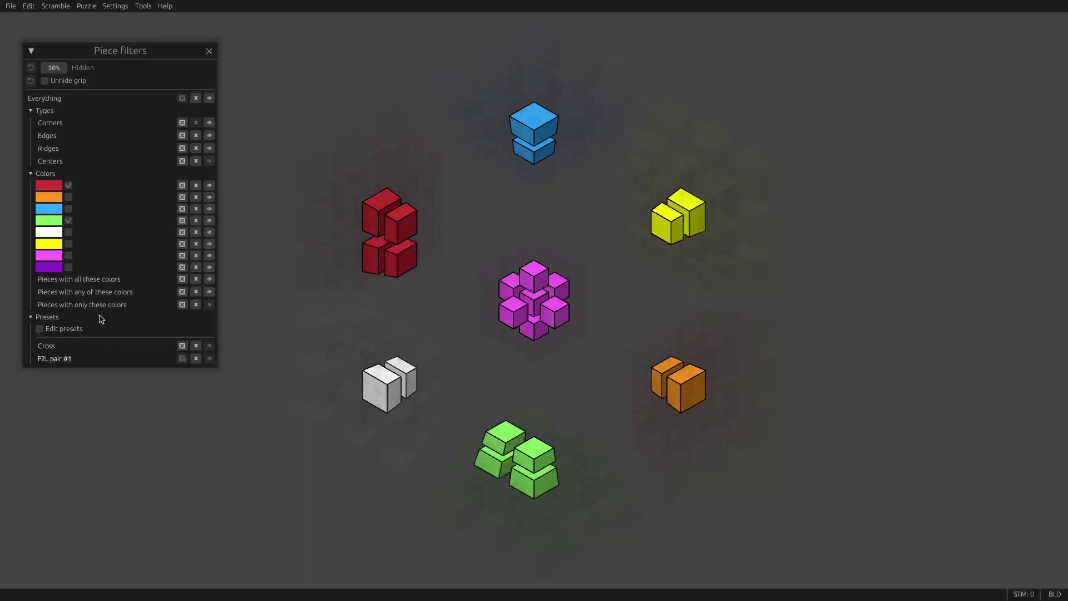
- Re-enable preset editing, close the YAML editor, and raise hidden-piece opacity
left_click(55, 329)
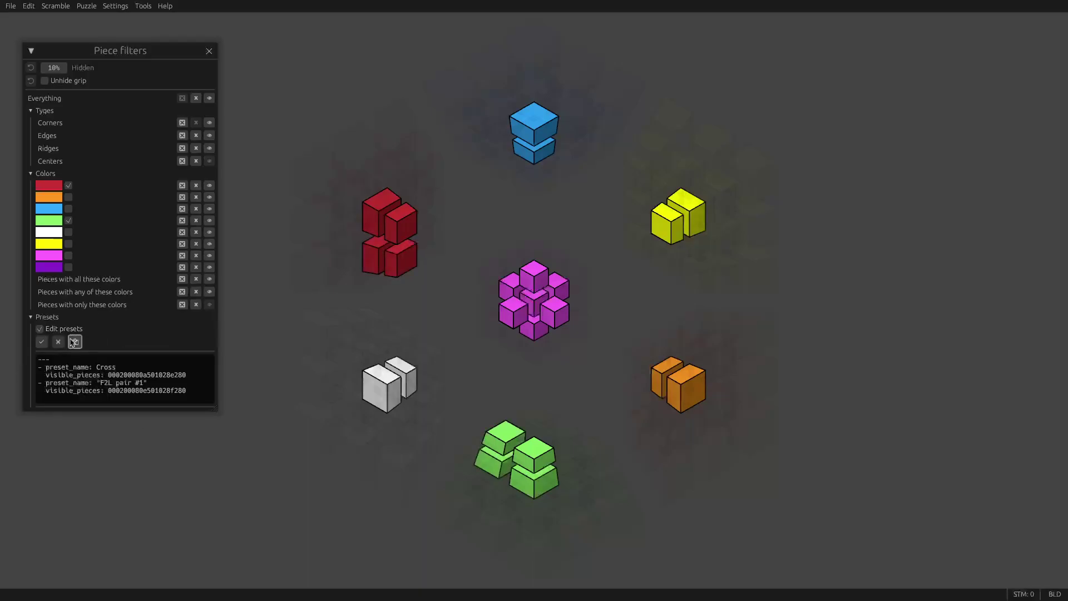
left_click(41, 342)
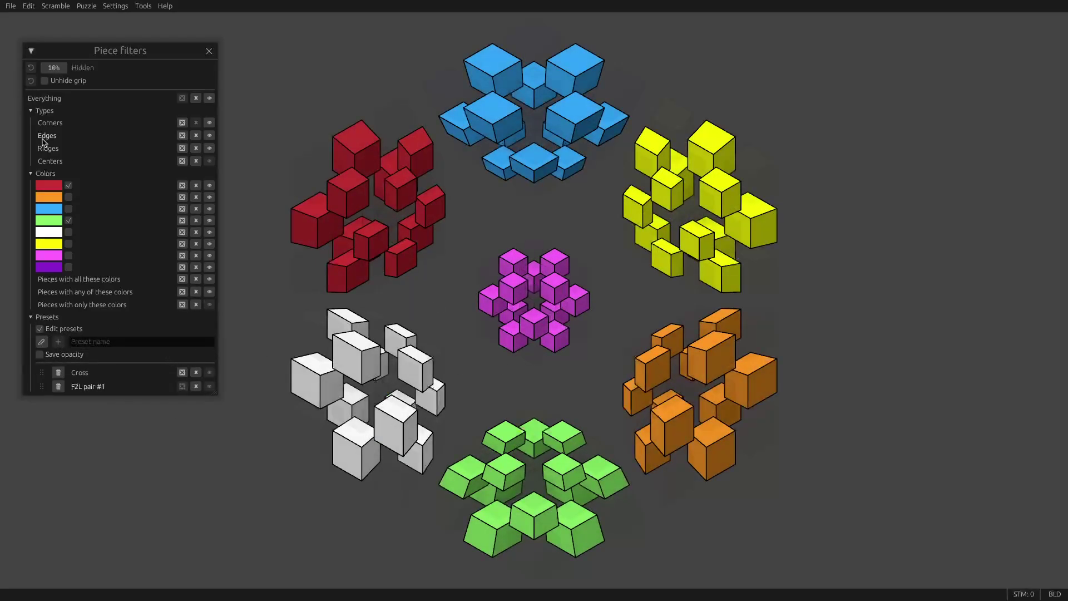
mouse_move(71, 73)
left_mouse_down()
mouse_move(58, 71)
mouse_move(78, 69)
mouse_move(71, 76)
left_mouse_up()
left_click_drag(70, 77, 99, 78)
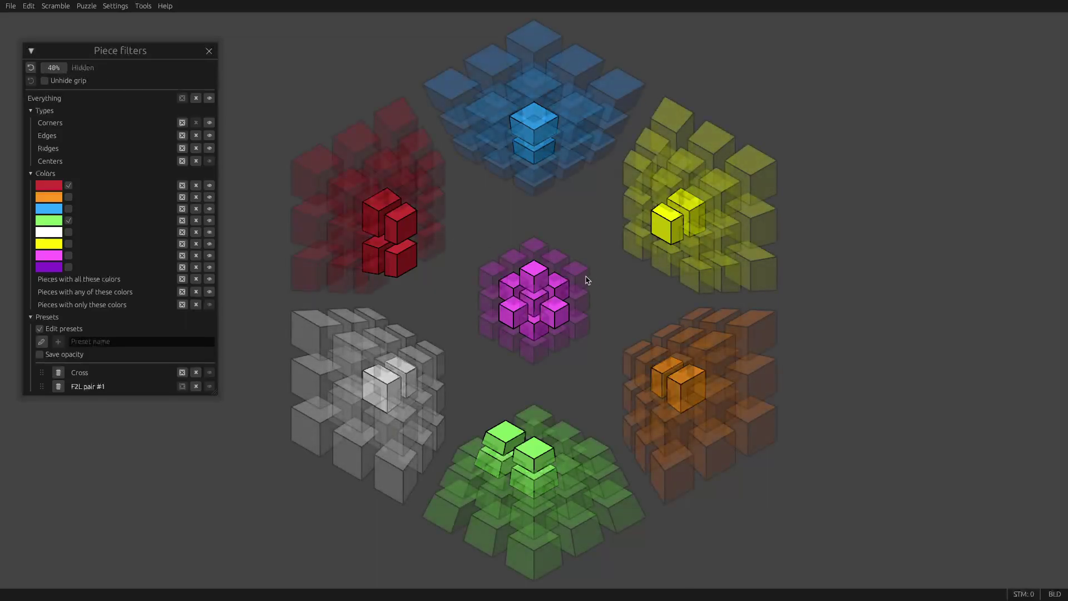
left_click_drag(585, 276, 563, 277)
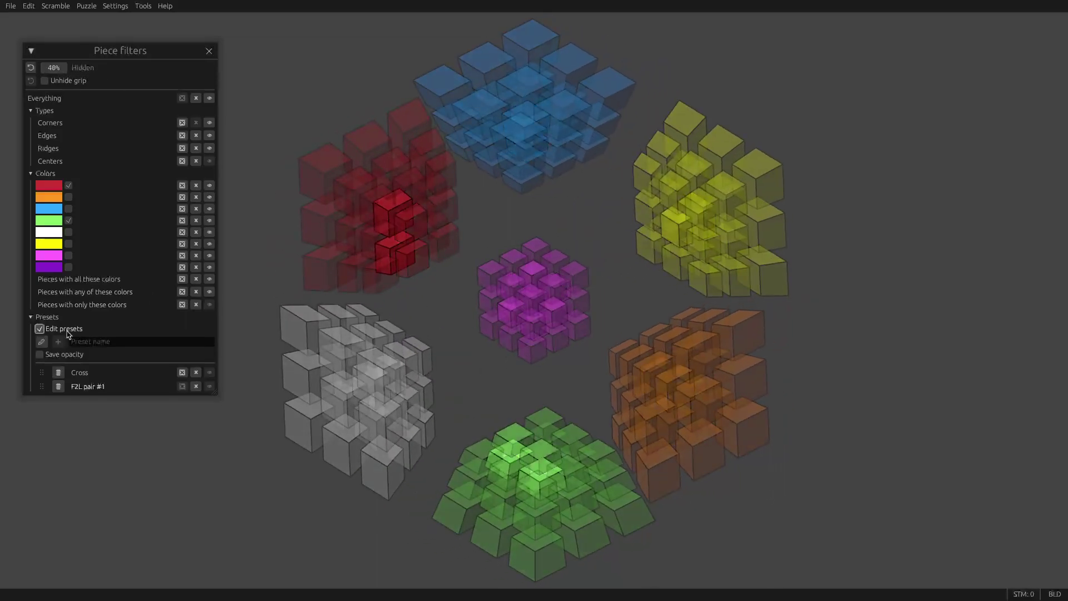
- Turn on Save opacity and save a test preset named 'a'
left_click(74, 354)
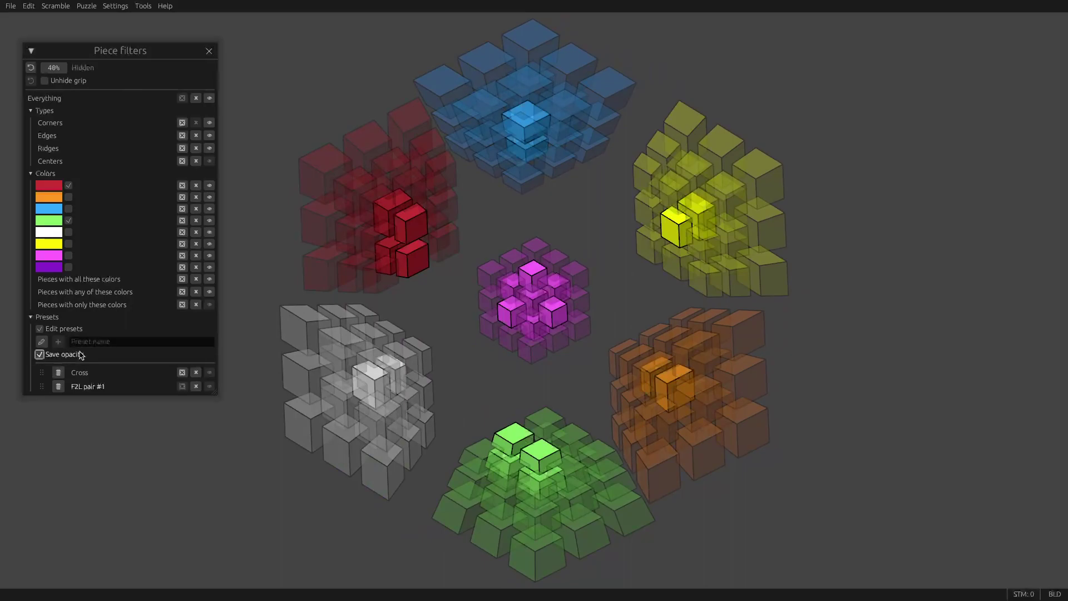
left_click(92, 341)
type("a")
key("Return")
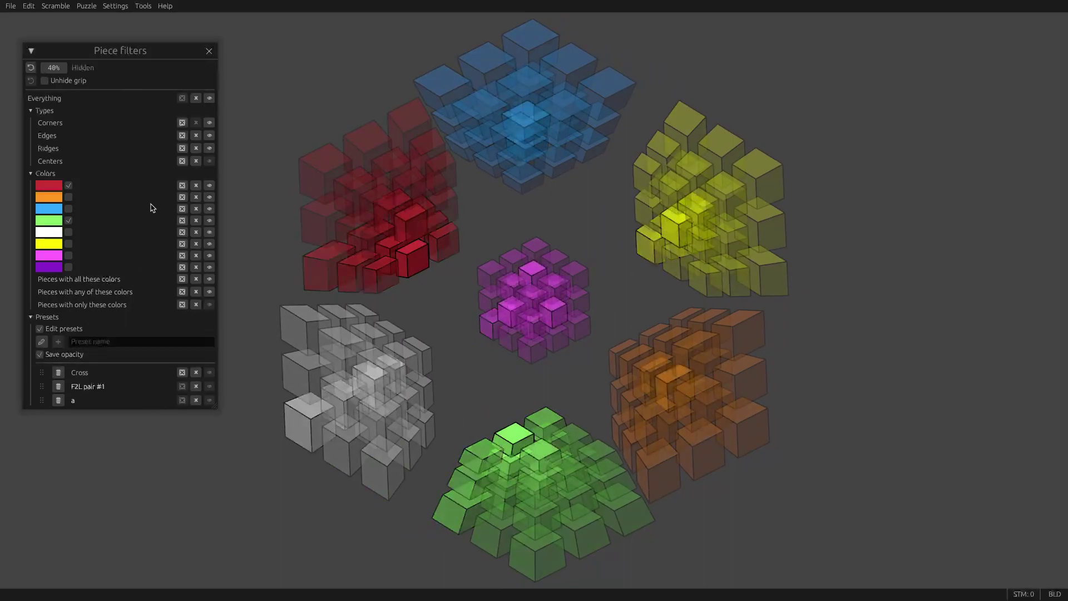
- Reset hidden opacity to default, save preset 'b', and turn Save opacity off
left_click(31, 68)
left_click(108, 341)
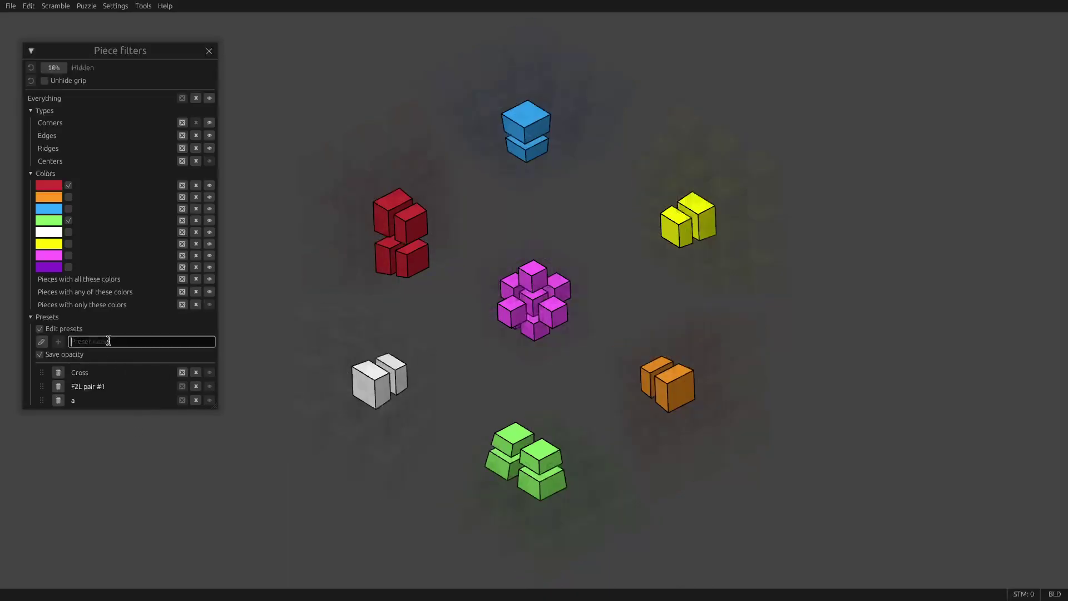
type("b")
key("Return")
left_click(88, 354)
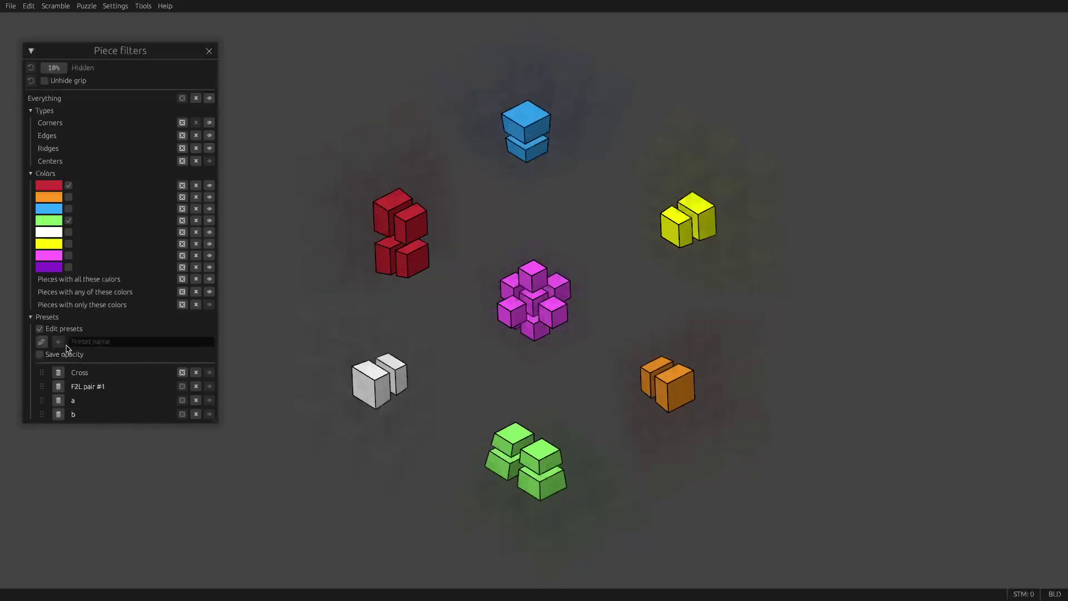
left_click(41, 341)
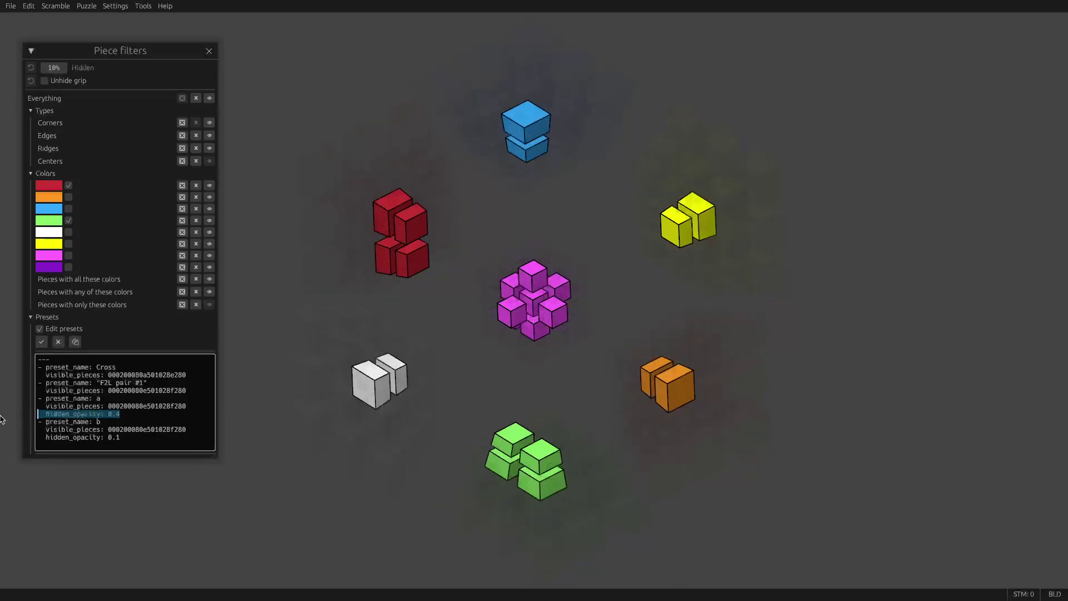
left_click_drag(143, 440, 38, 429)
left_click(57, 341)
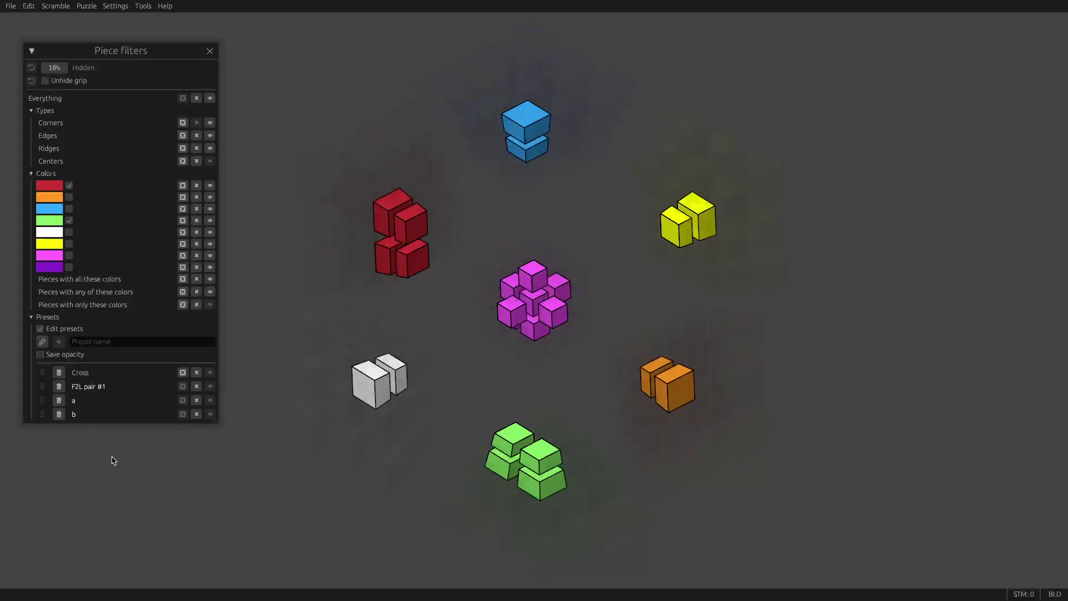
- Delete test presets b and a and move the Piece filters panel to the right
left_click(59, 413)
left_click(59, 401)
left_click_drag(176, 57, 935, 131)
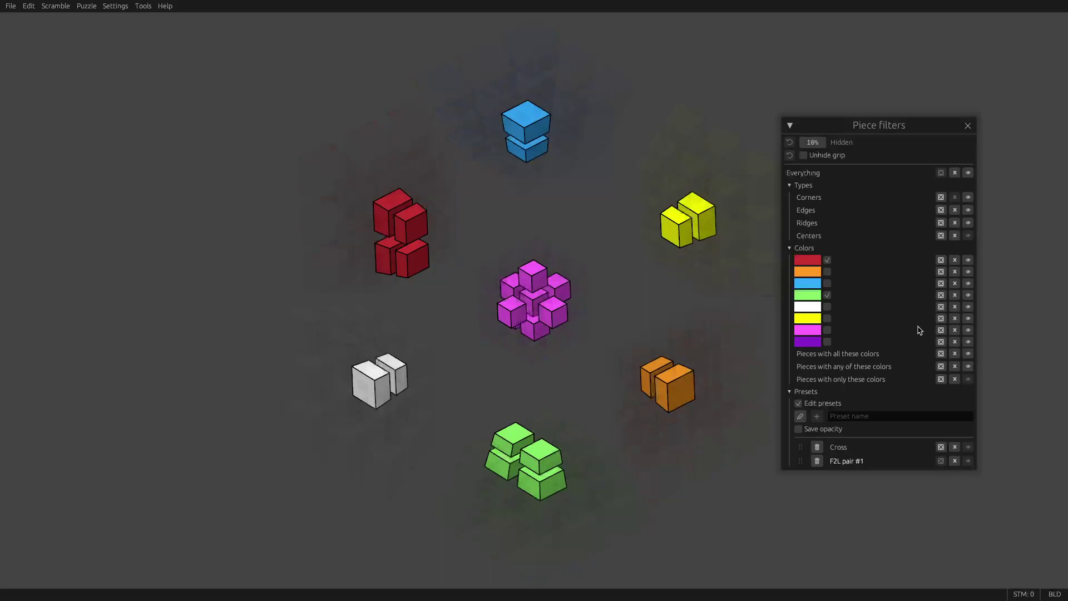
- Filter to every piece containing purple and save it as preset 'Last Cell'
left_click(968, 353)
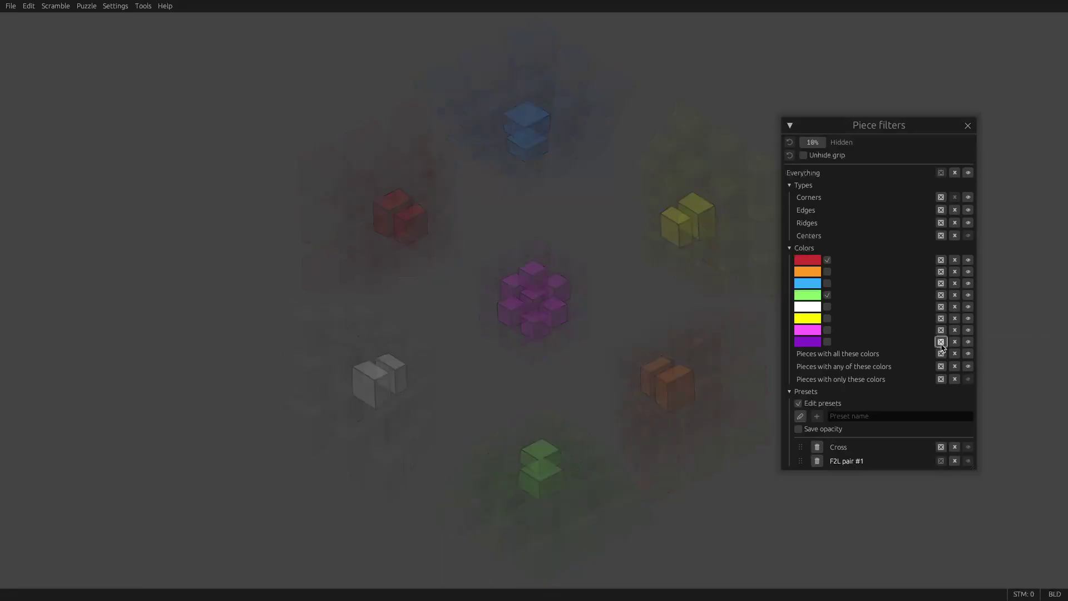
left_click(941, 342)
left_click(967, 342)
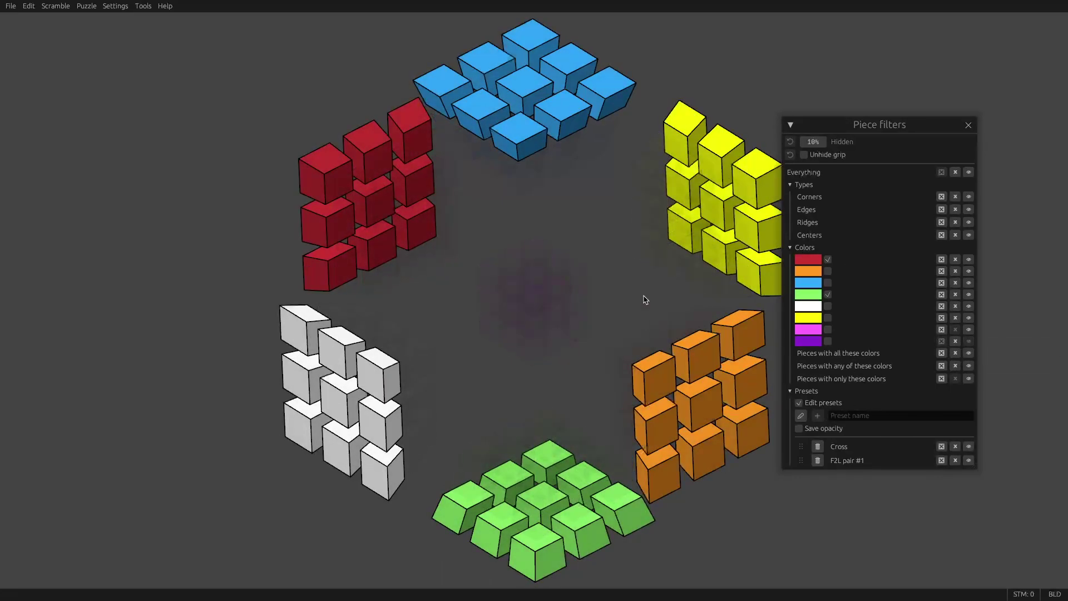
left_click(643, 296)
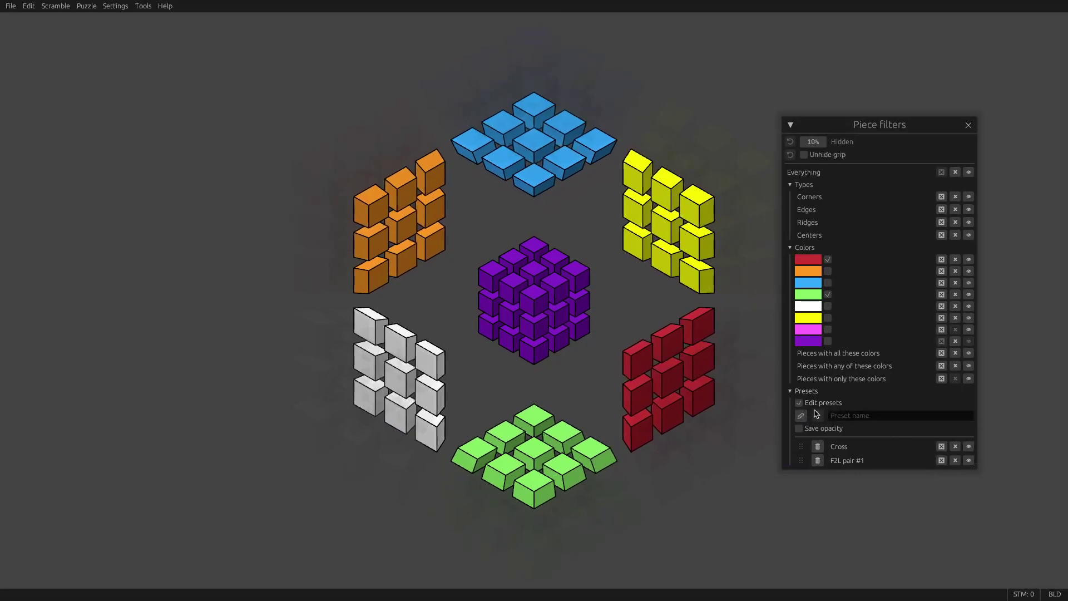
left_click(842, 414)
type("Last Cell")
key("Return")
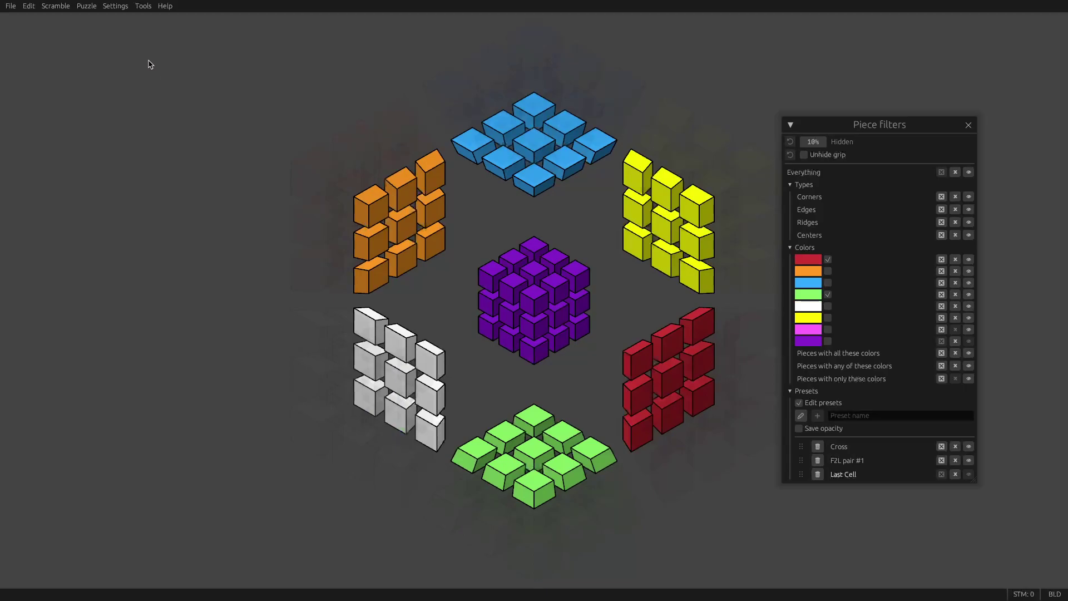
left_click(115, 6)
- Show the Puzzle keybinds settings and the Keybinds reference, moving the reference aside
left_click(139, 71)
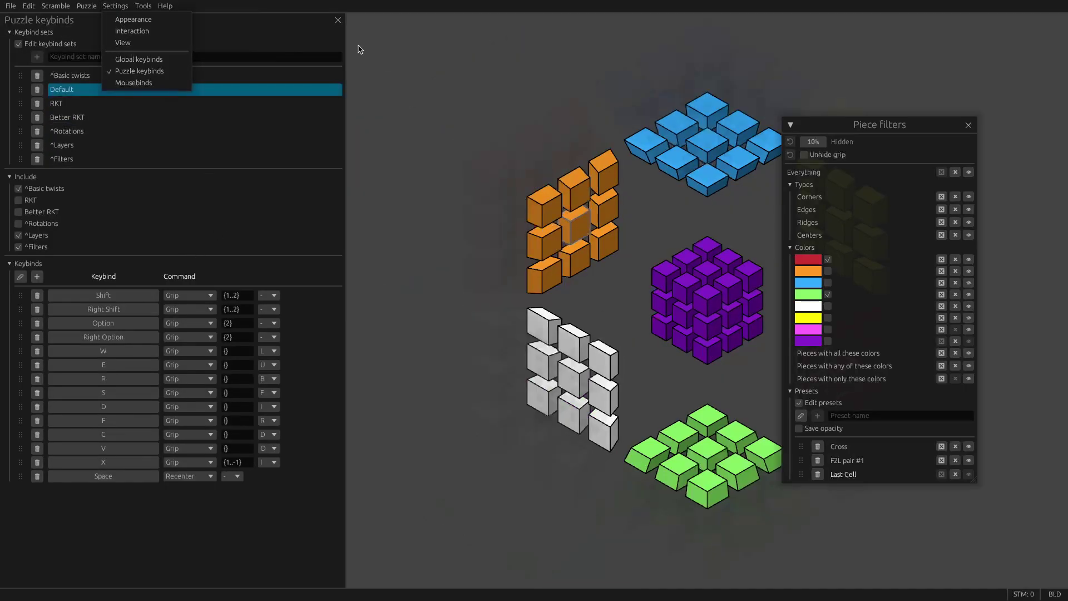
left_click(165, 5)
left_click(166, 21)
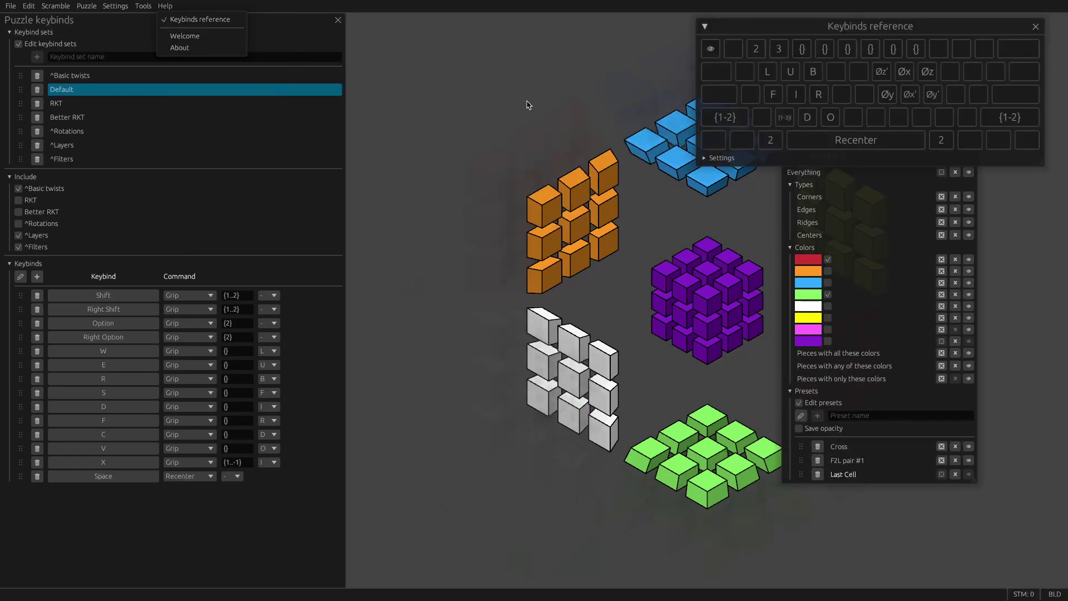
left_click_drag(779, 26, 803, 544)
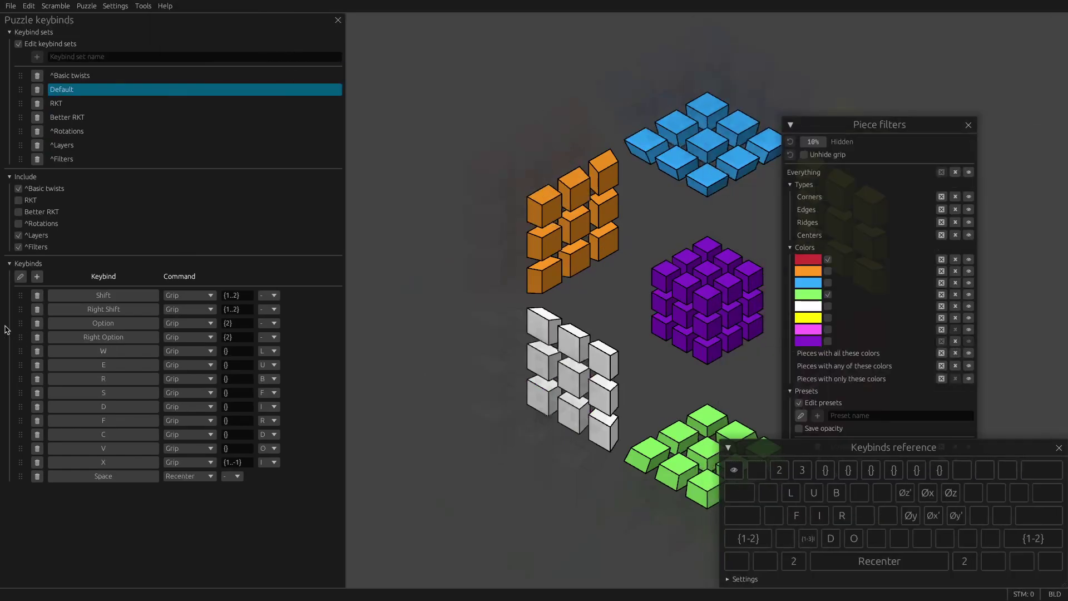
- Add an M keybind with command Filter, Show exactly, preset Last Cell
left_click(37, 276)
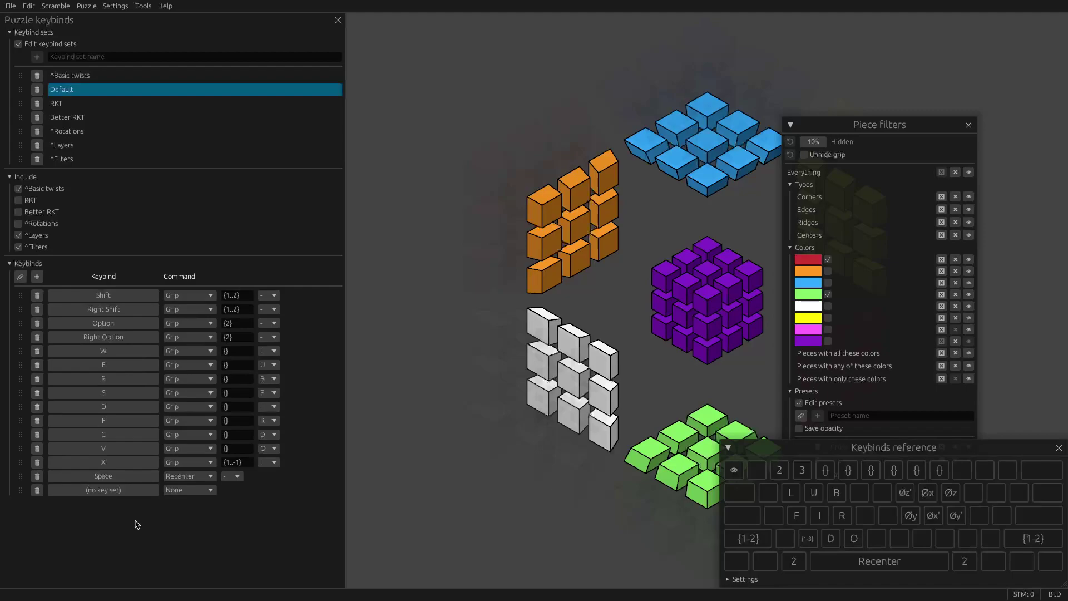
left_click(123, 490)
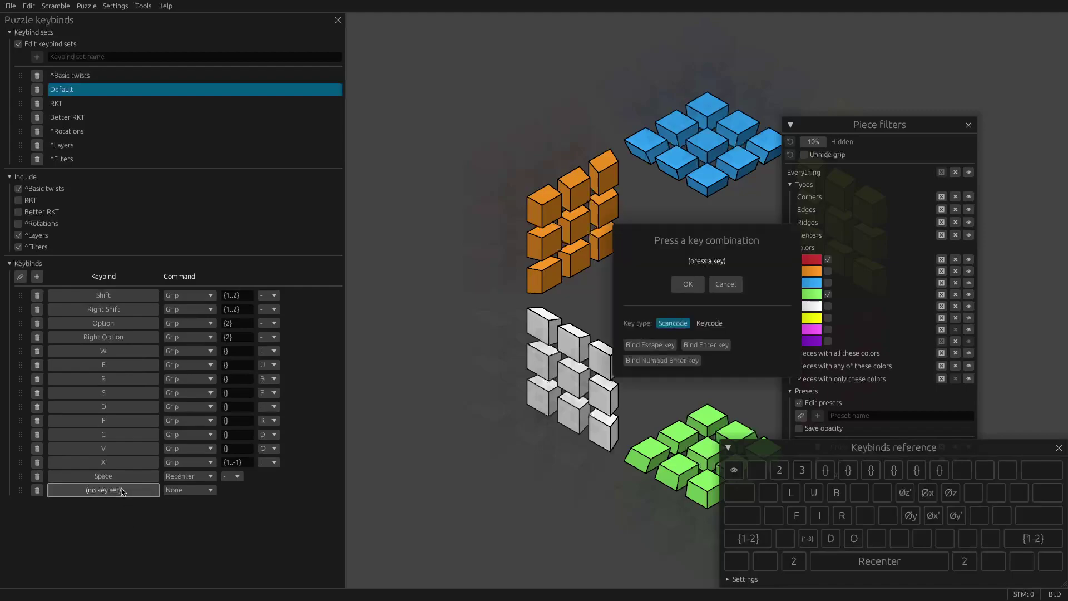
key("m")
key("Return")
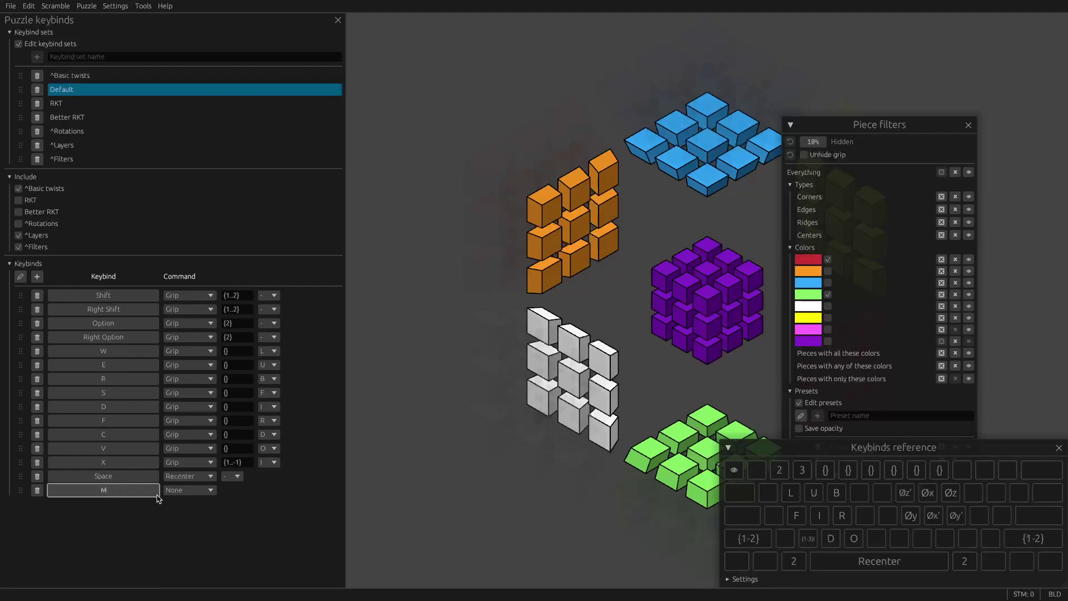
left_click(187, 490)
left_click(195, 567)
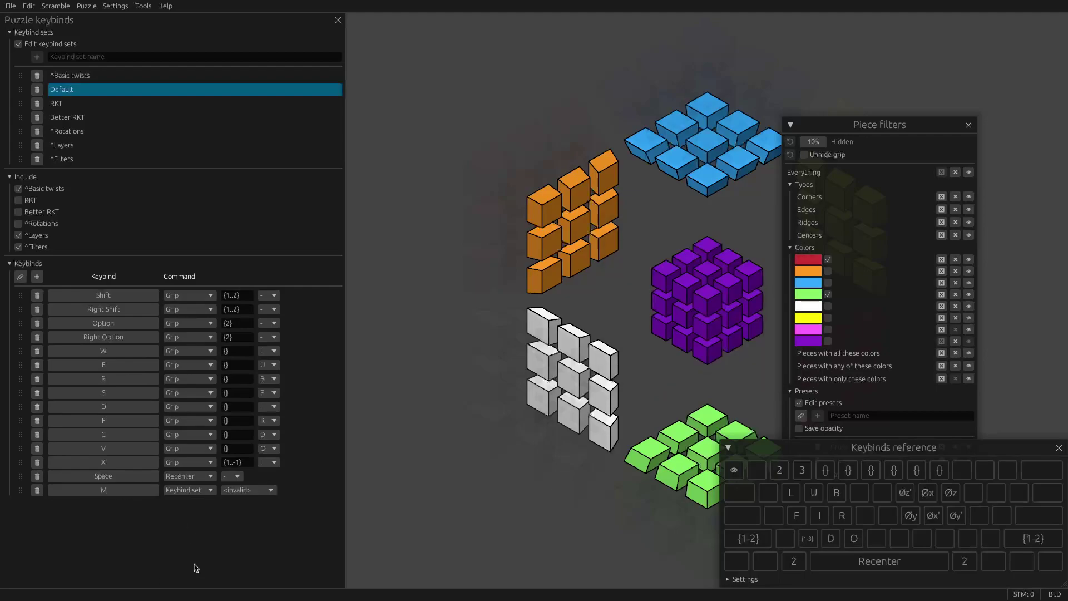
left_click(186, 490)
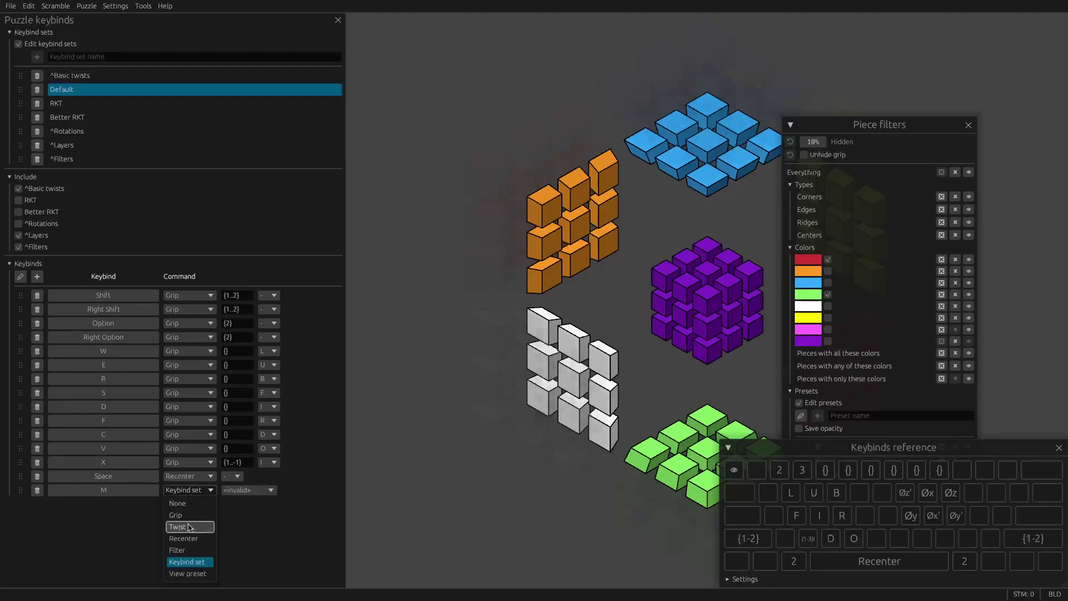
left_click(186, 553)
left_click(264, 492)
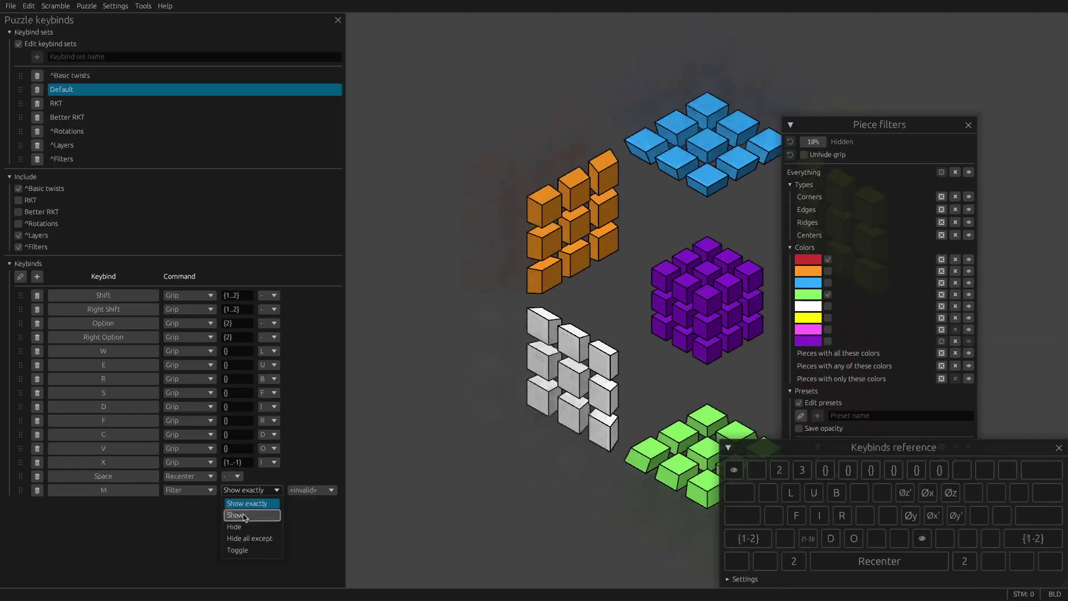
left_click(257, 506)
left_click(298, 490)
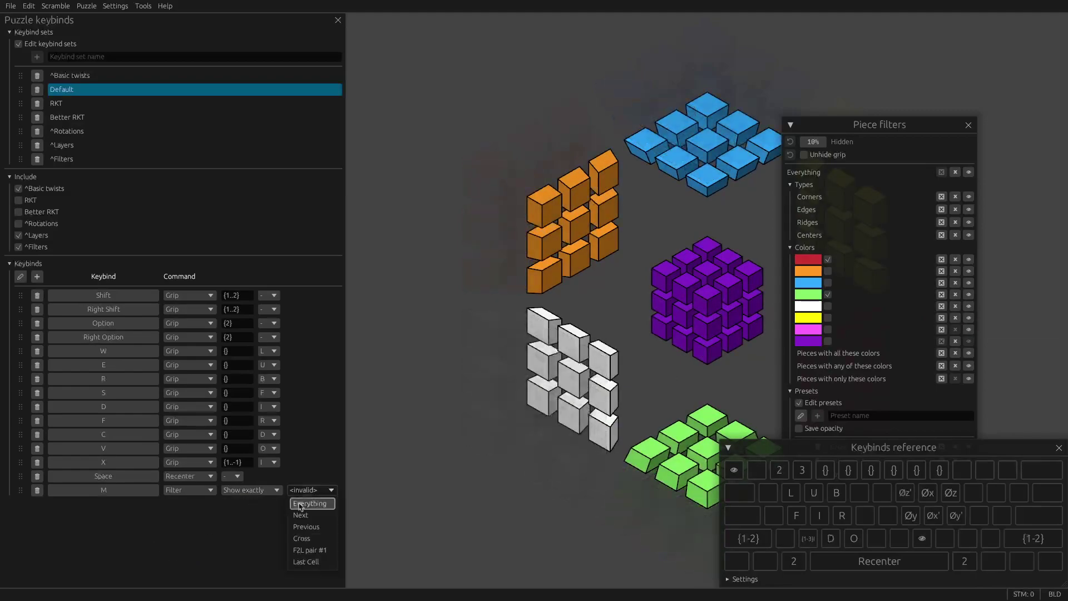
left_click(306, 563)
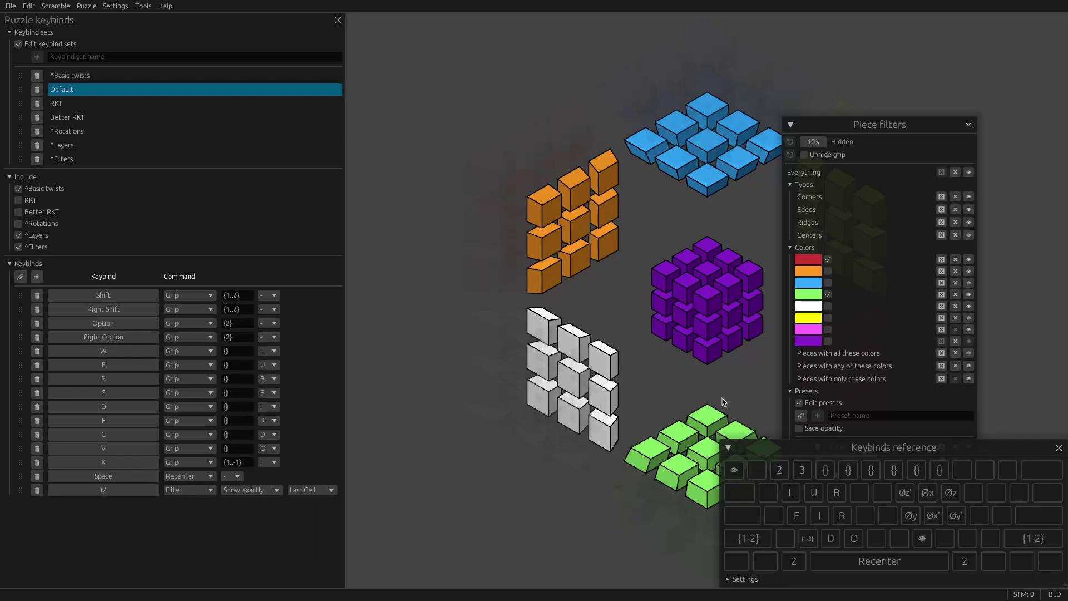
- Toggle the green pieces in Piece filters and test the M keybind
left_click_drag(895, 130, 922, 68)
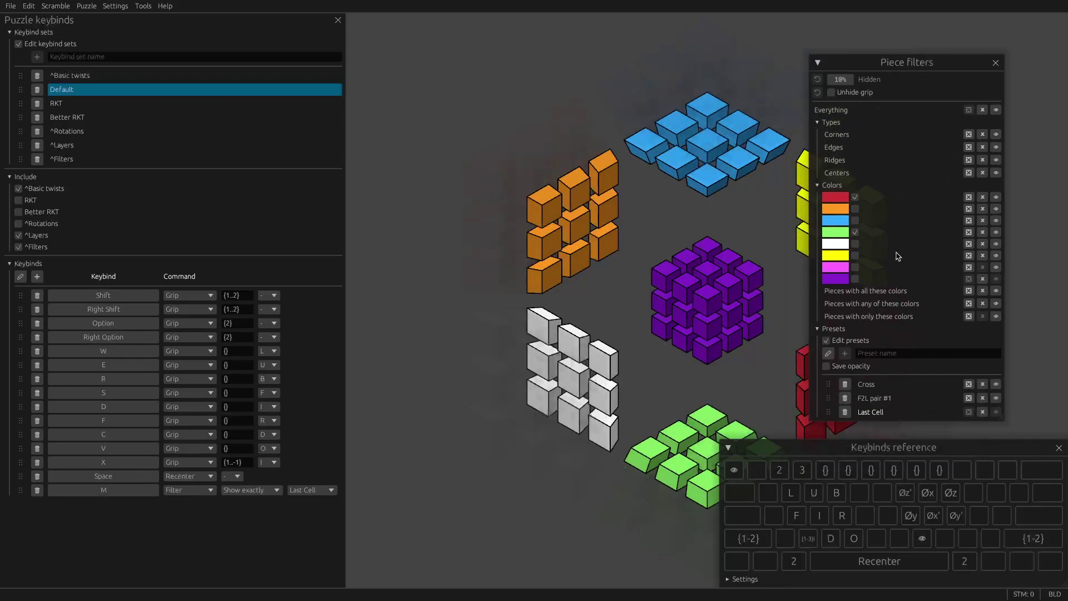
left_click(995, 232)
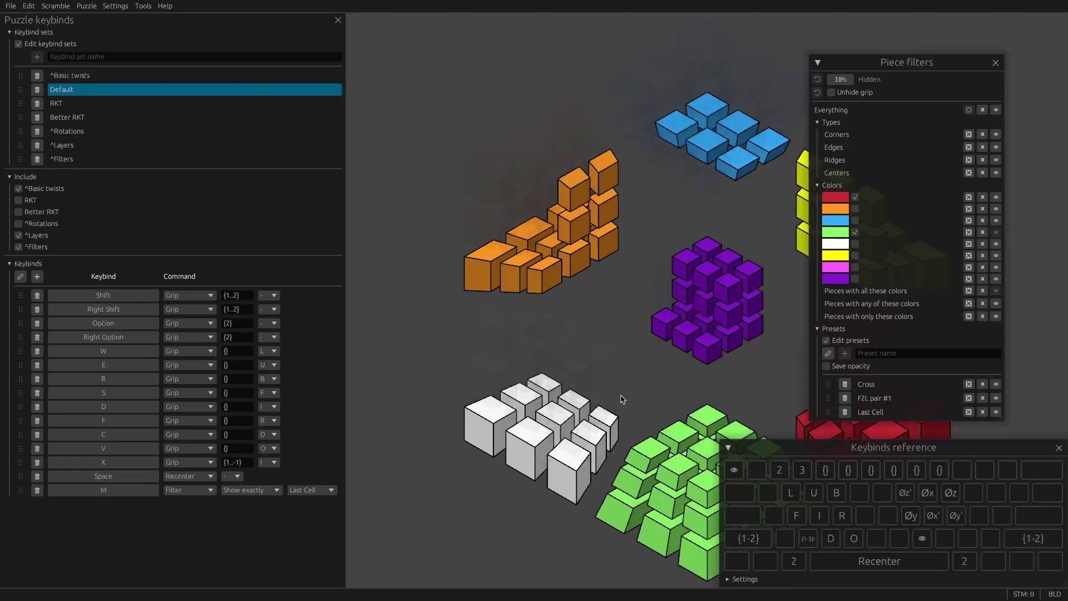
key("m")
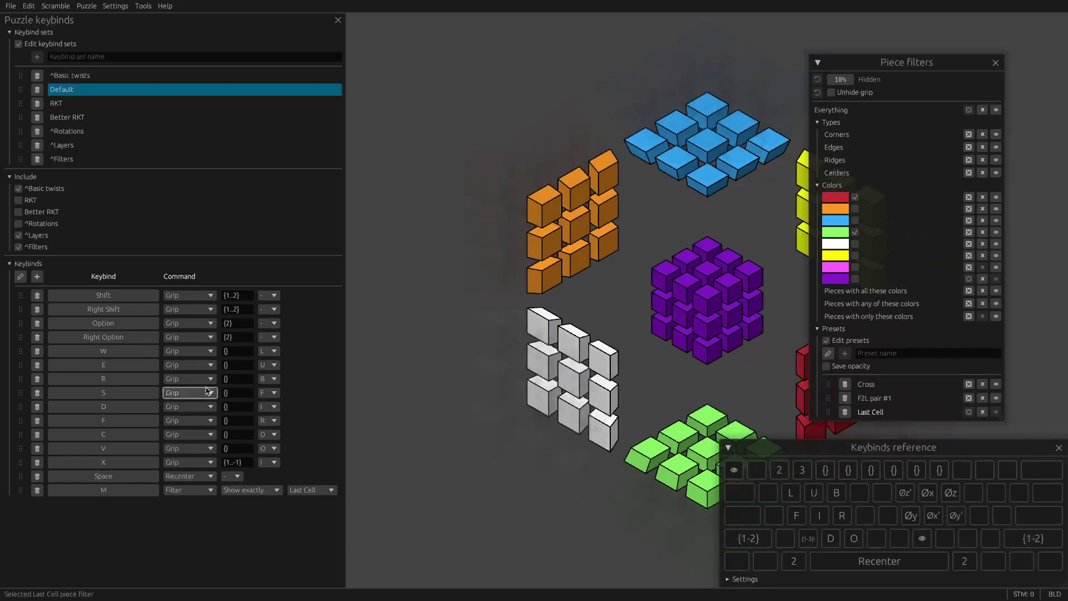
- Add two new keybind rows bound to comma and period
left_click(37, 276)
left_click(36, 276)
left_click(142, 503)
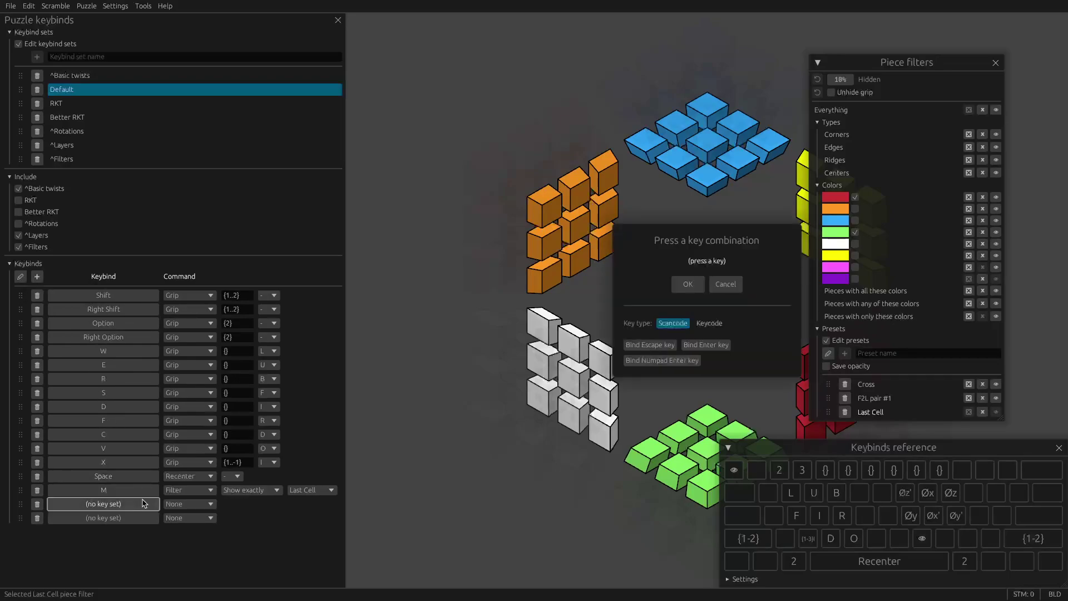
key("comma")
left_click(125, 518)
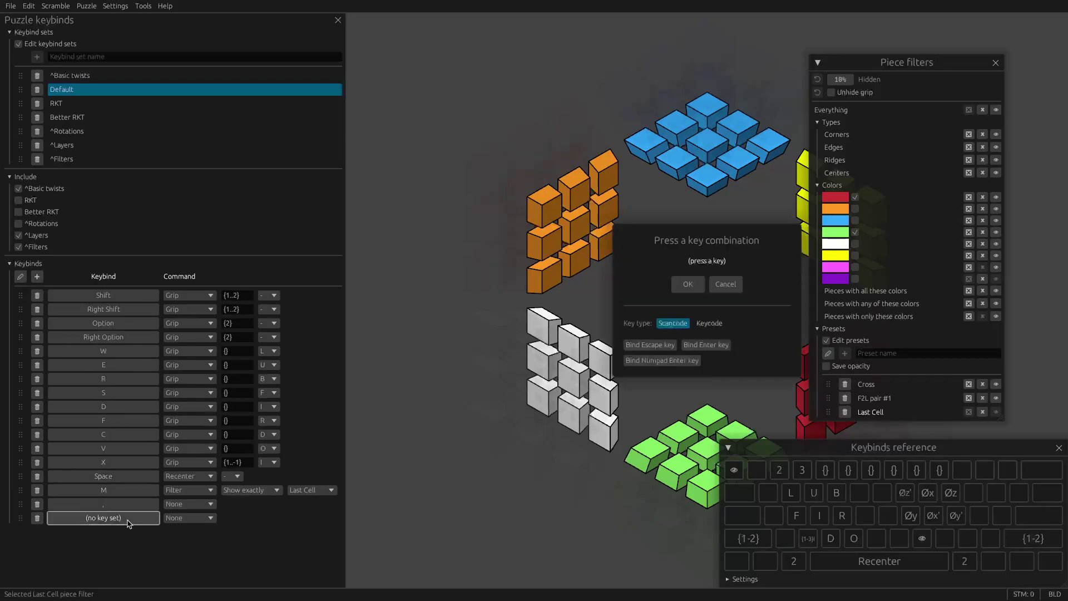
key("period")
- Set comma to Filter Show exactly Previous, and period to Filter Show exactly Next
left_click(189, 503)
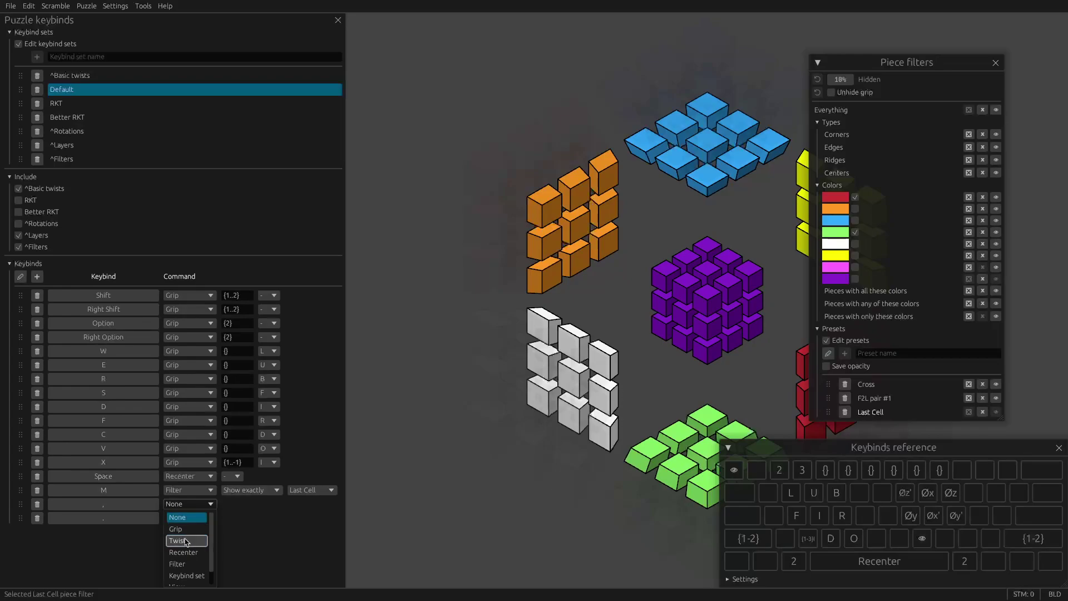
left_click(177, 563)
left_click(310, 503)
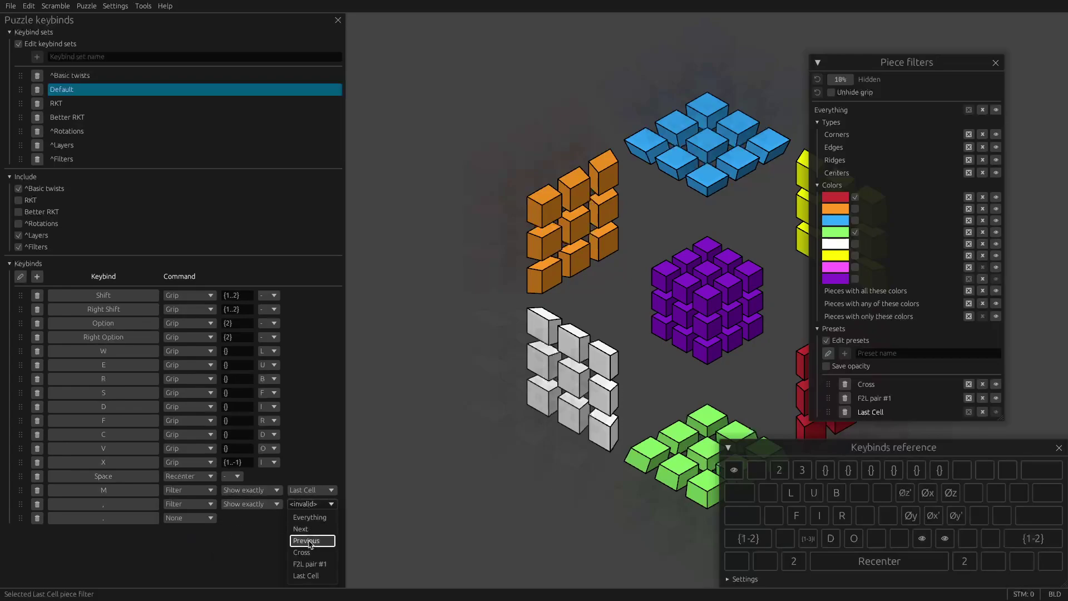
left_click(306, 540)
left_click(189, 517)
left_click(192, 578)
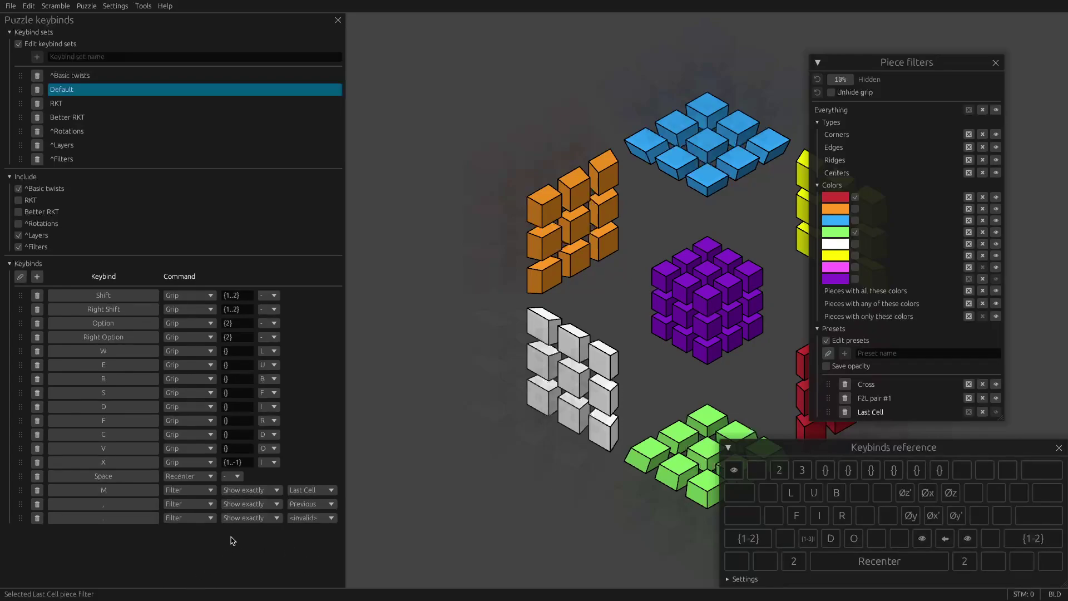
left_click(309, 517)
left_click(304, 551)
- Test the comma and period keybinds and clear focus from the preset name field
key("comma")
key("comma")
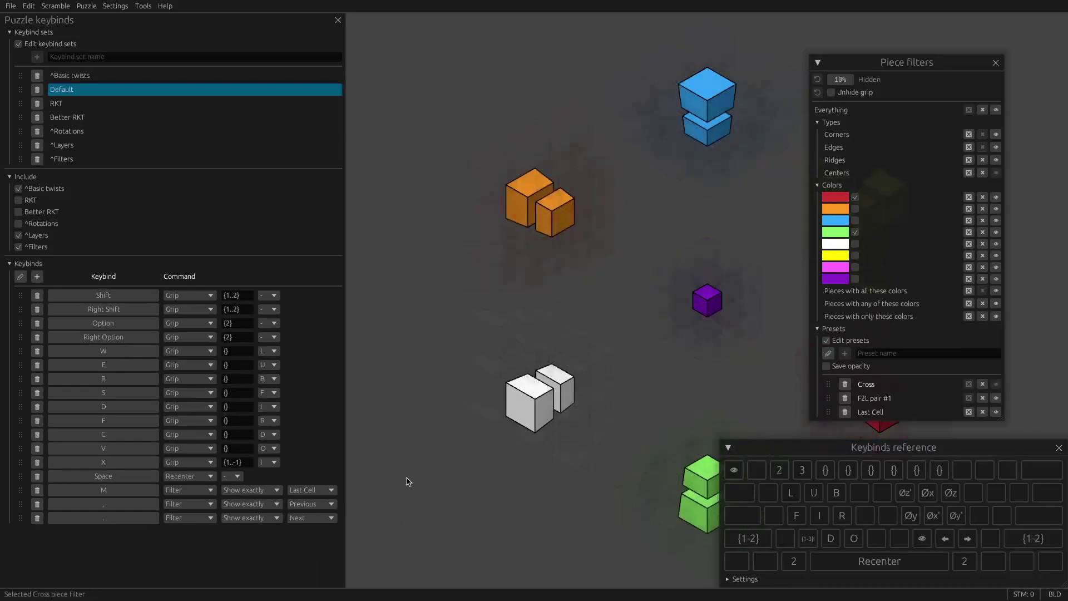
key("period")
key("period")
left_click(913, 357)
left_click(874, 390)
- Press M, then place Piece filters beside the keybinds panel and Keybinds reference top right
key("m")
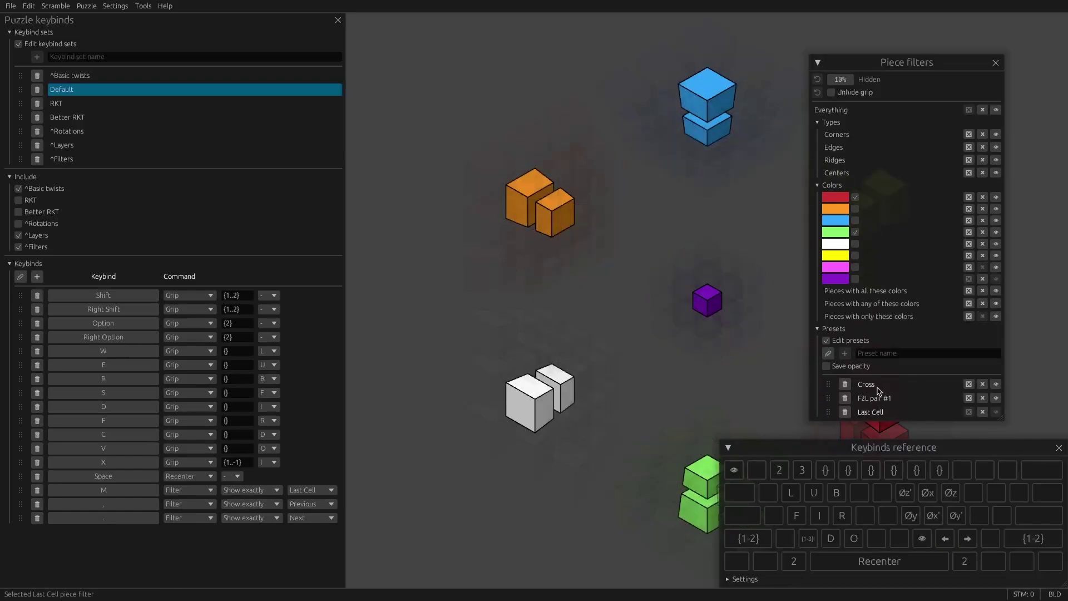
key("m")
left_click_drag(877, 66, 414, 25)
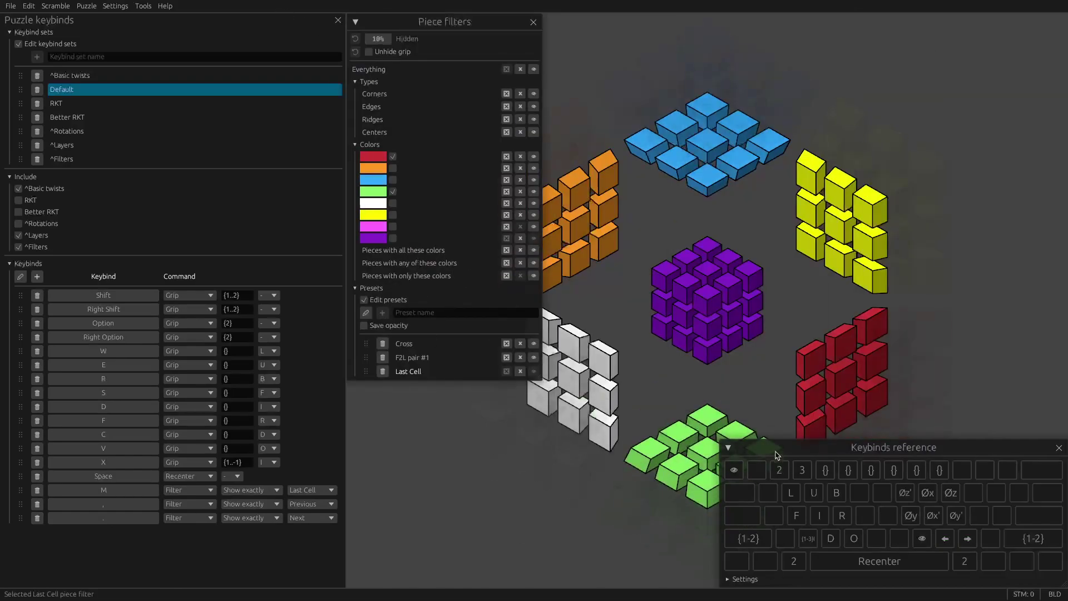
left_click_drag(777, 455, 1020, 467)
left_click_drag(943, 456, 943, 62)
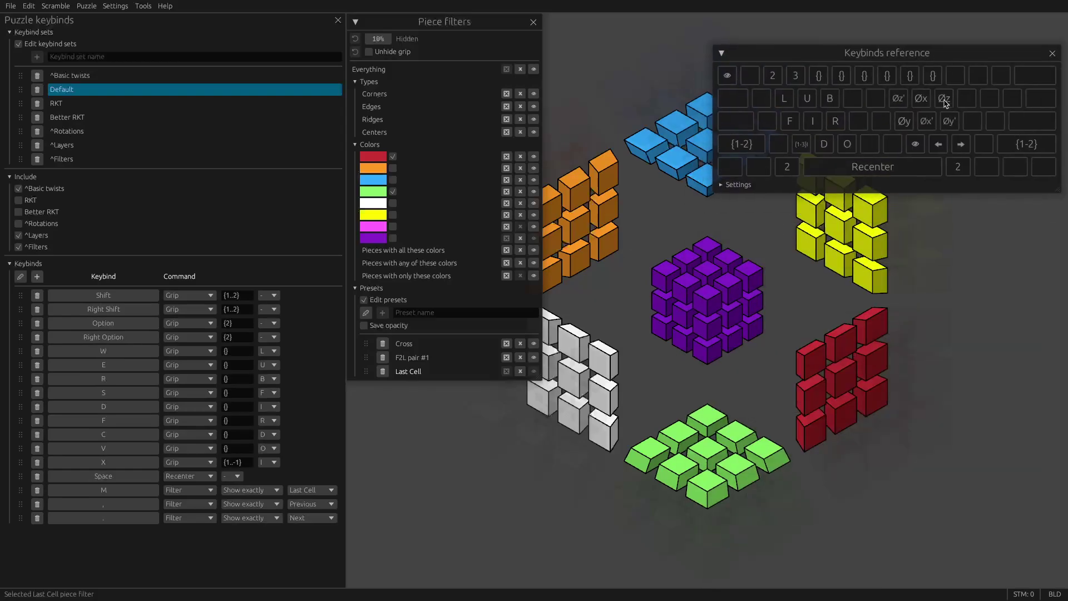
- Cycle through the filter presets with comma and period, ending on Last Cell
key("comma")
key("comma")
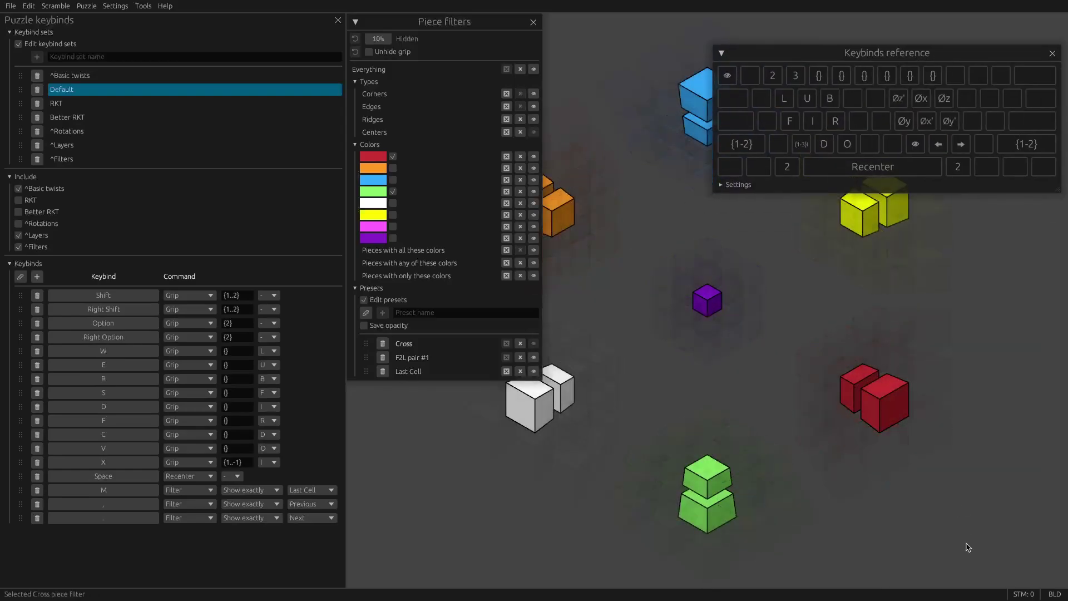
key("period")
key("period")
key("comma")
key("period")
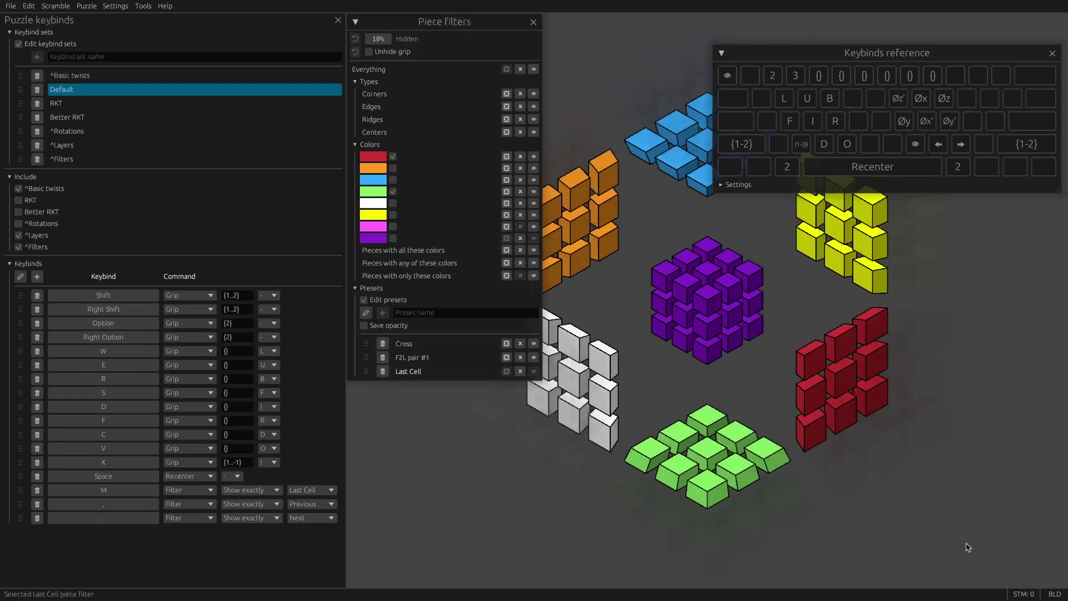
key("comma")
key("period")
- Uncheck red and green in the colour filter and close Piece filters and Keybinds reference
left_click(393, 156)
left_click(393, 192)
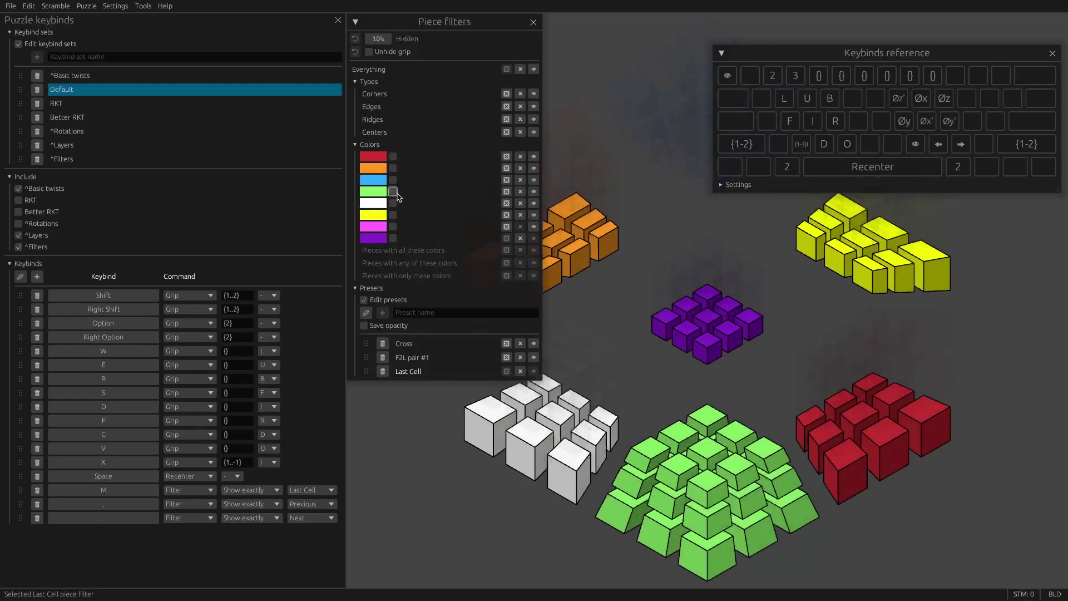
left_click(532, 23)
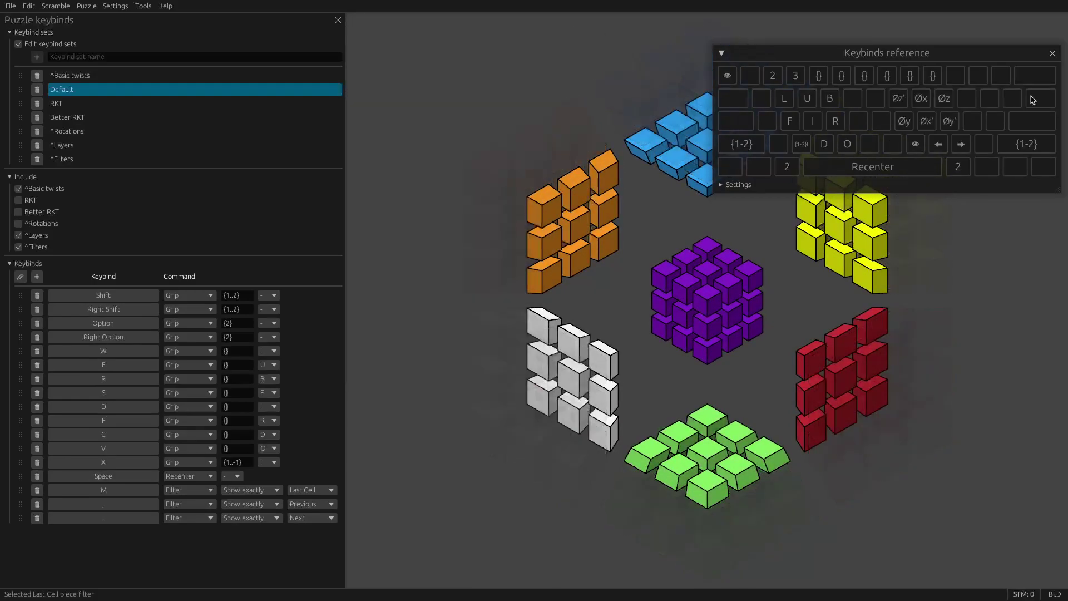
left_click(1051, 53)
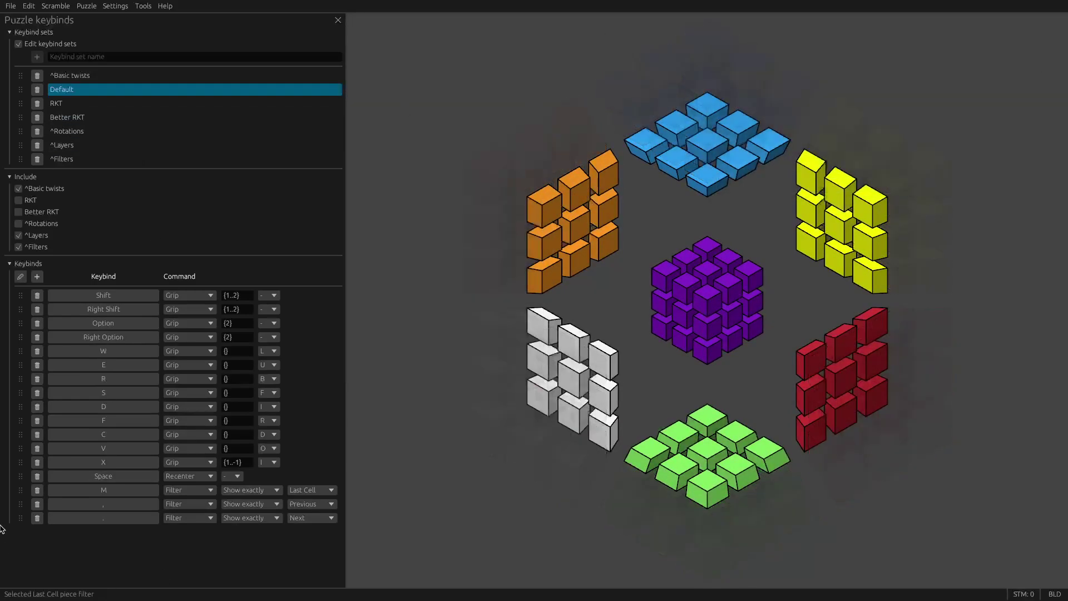